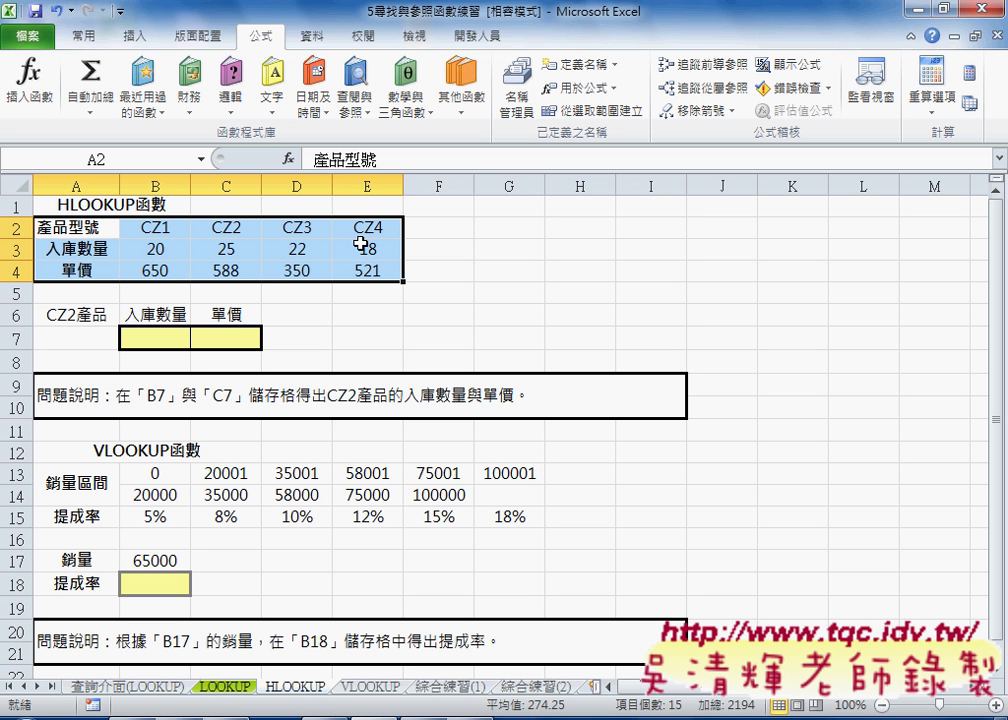
# Paste the product table A2:E4 transposed into H2:J6, then clear that copy again
pyautogui.rightClick(345, 246)
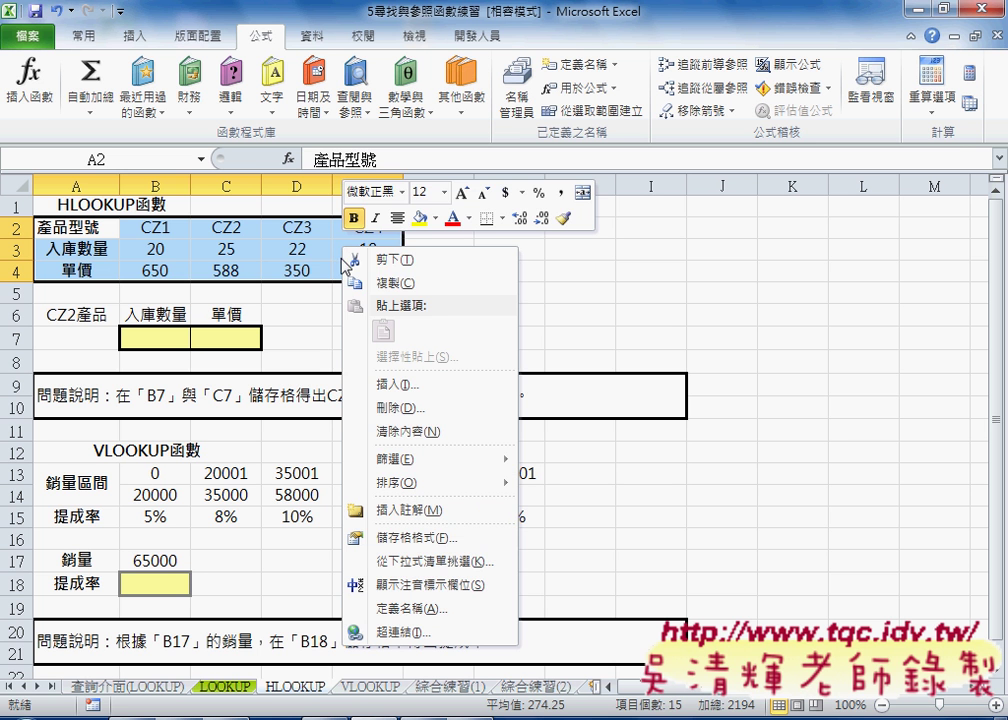
pyautogui.click(385, 283)
pyautogui.click(583, 227)
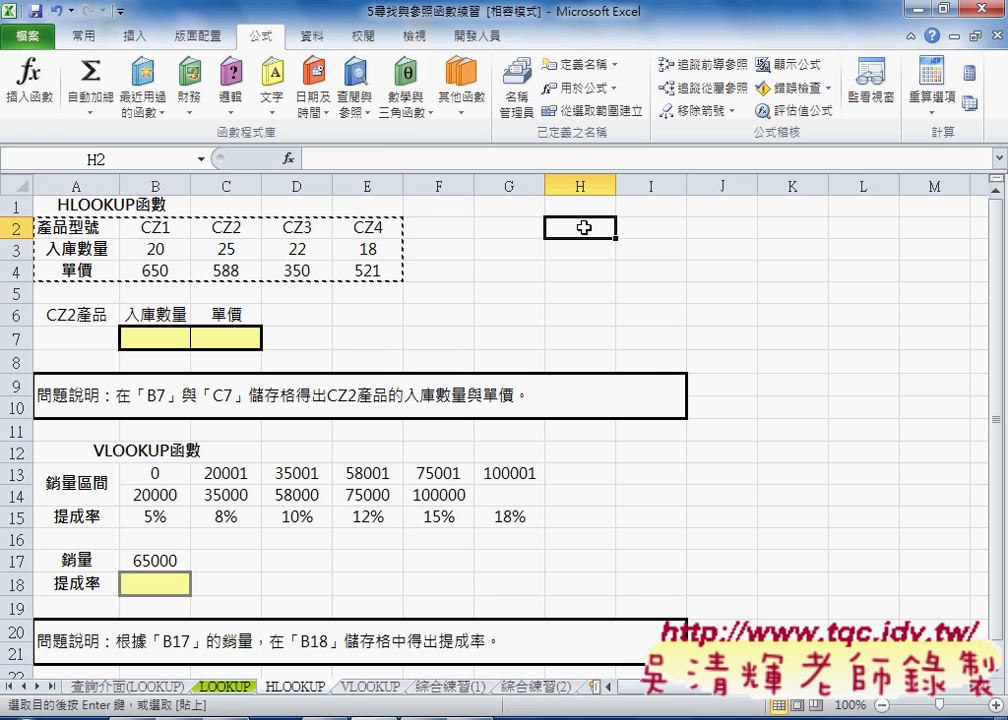
pyautogui.rightClick(584, 228)
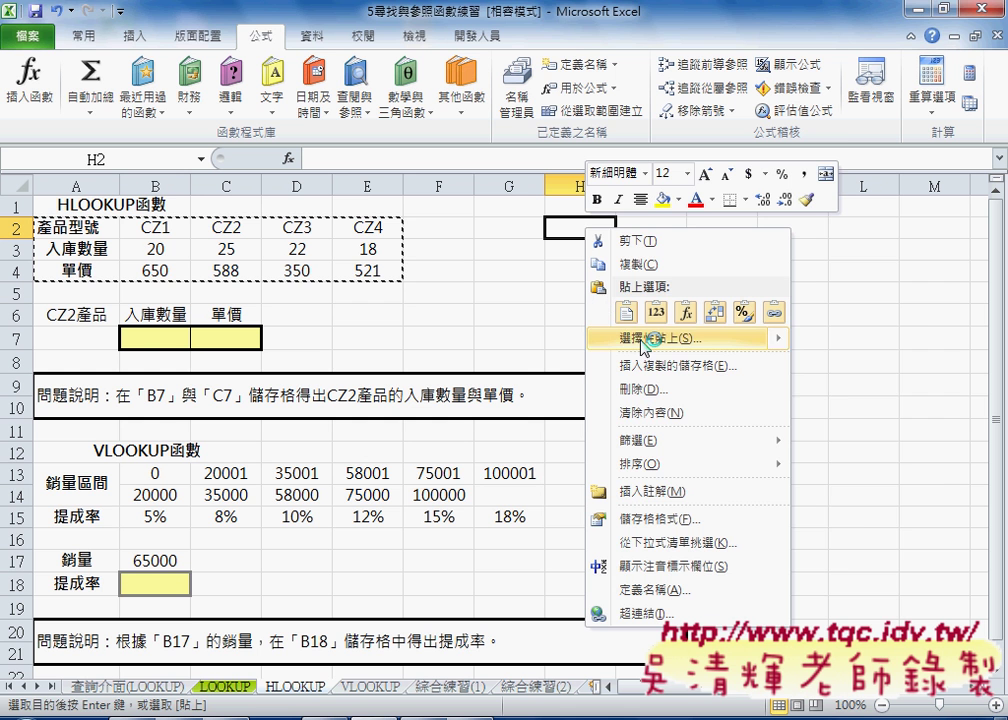
pyautogui.moveTo(657, 345)
pyautogui.click(855, 521)
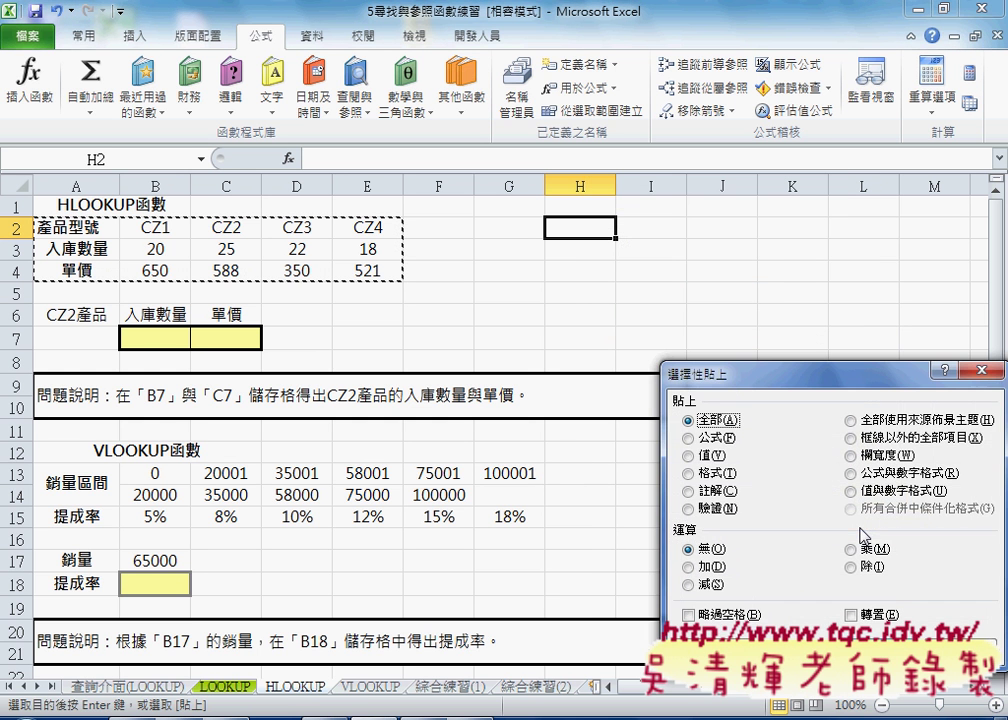
pyautogui.moveTo(820, 373); pyautogui.dragTo(568, 258)
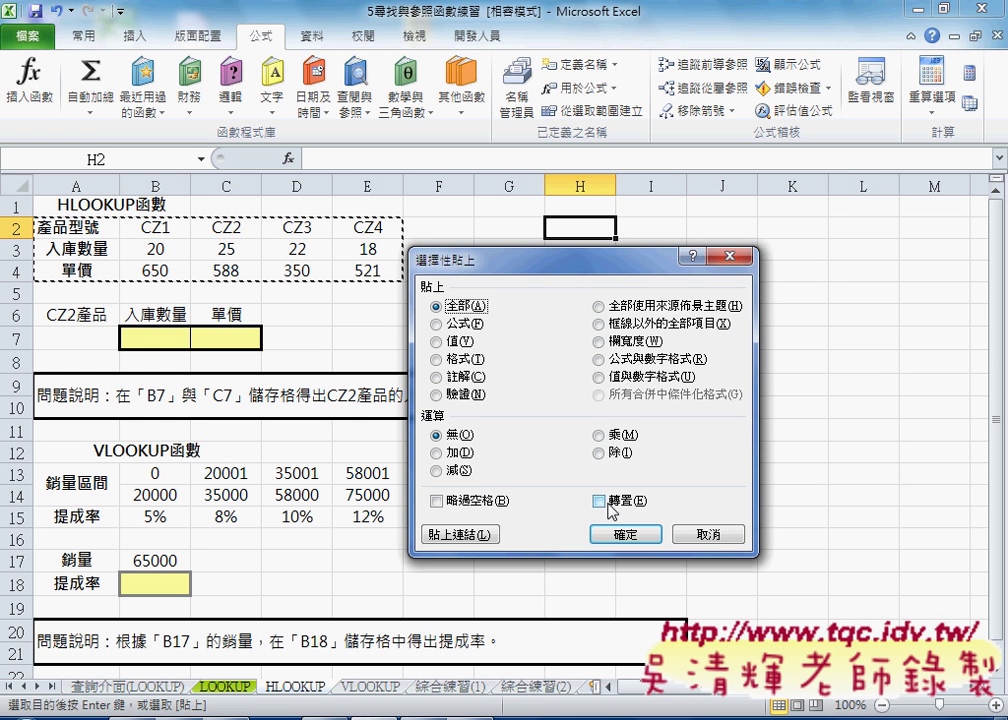
pyautogui.click(600, 501)
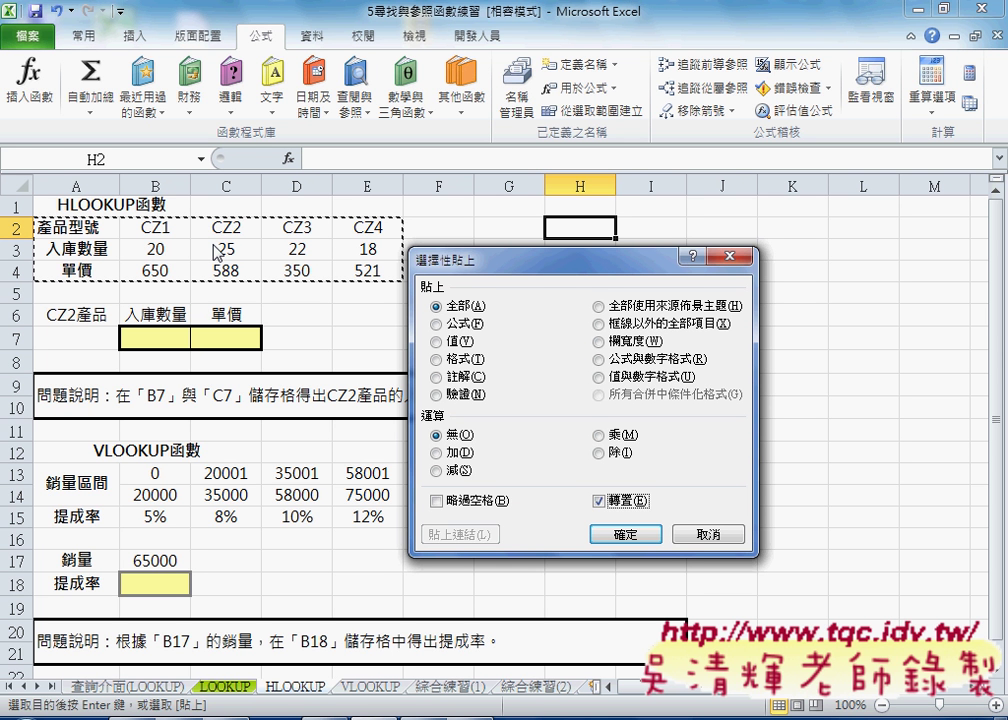
pyautogui.click(630, 535)
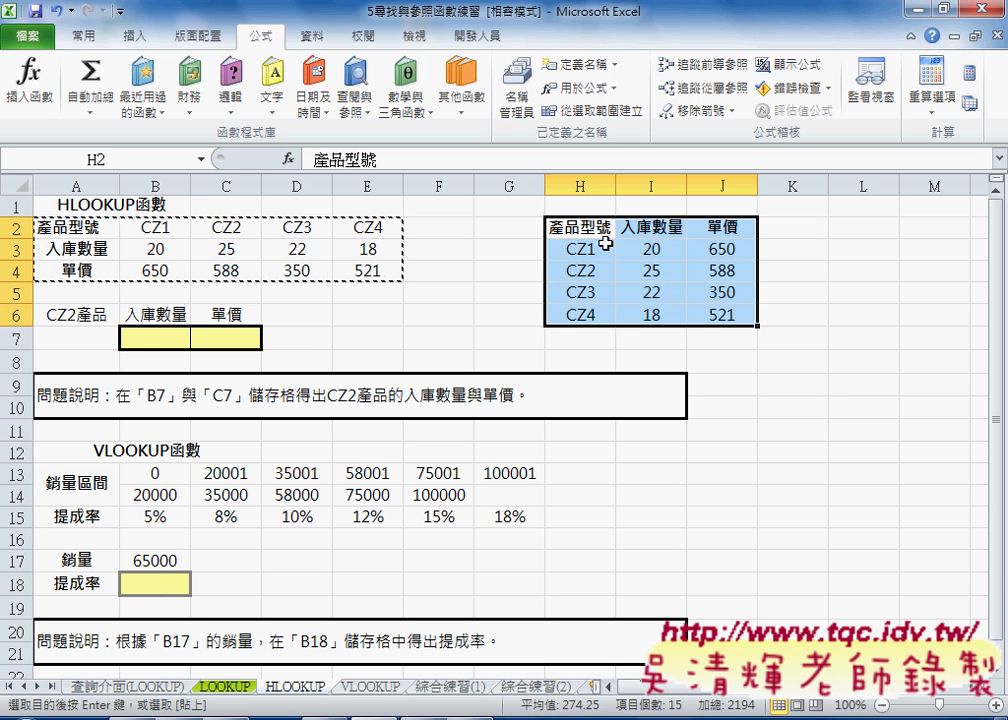
pyautogui.moveTo(578, 227)
pyautogui.mouseDown()
pyautogui.moveTo(661, 316)
pyautogui.moveTo(715, 322)
pyautogui.mouseUp()
pyautogui.press('Delete')
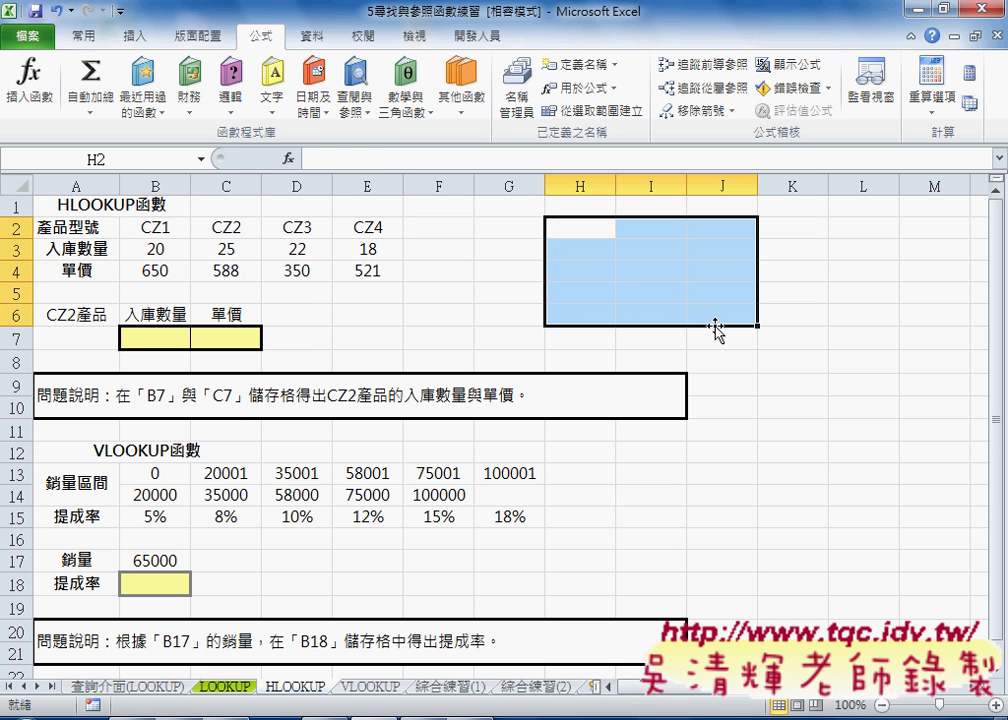
# Go to the 查詢介面(LOOKUP) sheet and inspect C3's =LOOKUP(C2,編號,姓名) formula
pyautogui.click(373, 689)
pyautogui.click(310, 689)
pyautogui.click(370, 689)
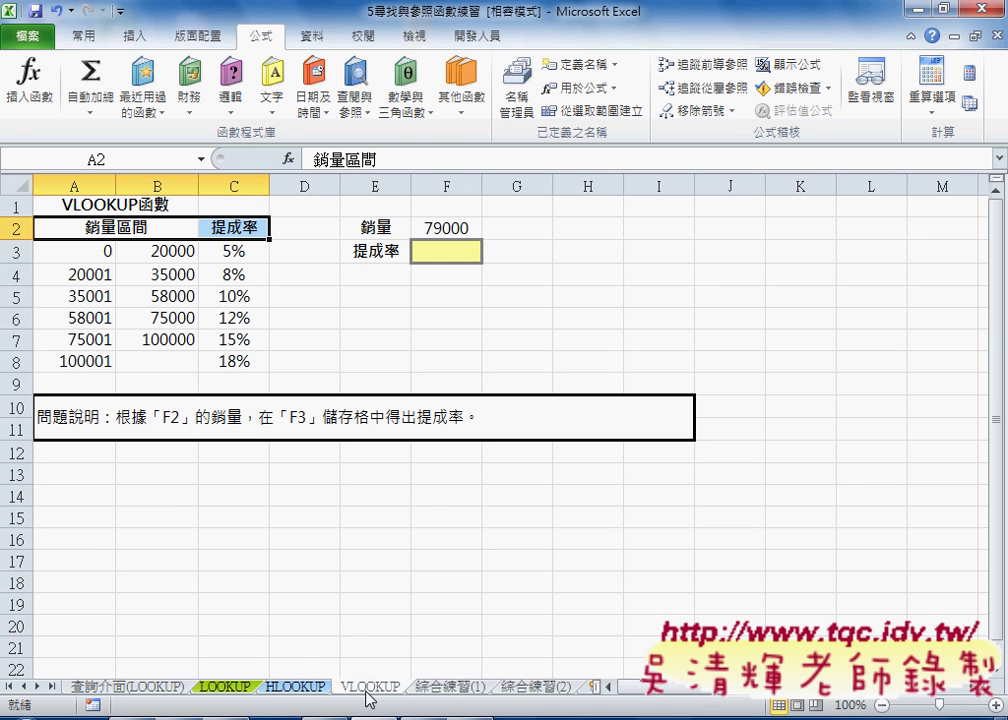
pyautogui.click(225, 689)
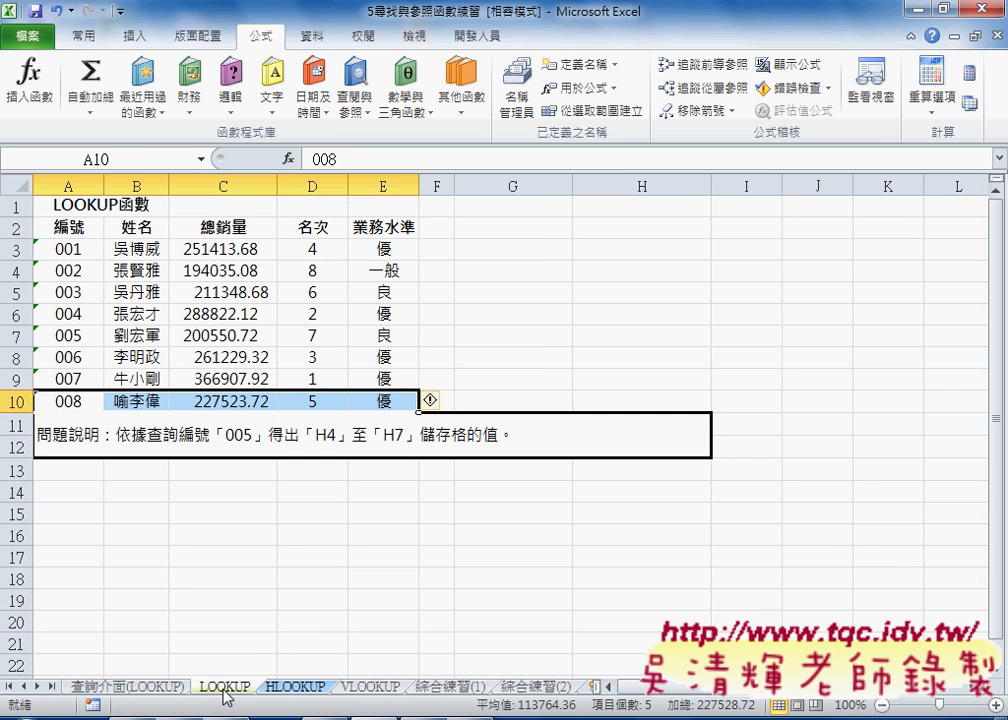
pyautogui.click(152, 689)
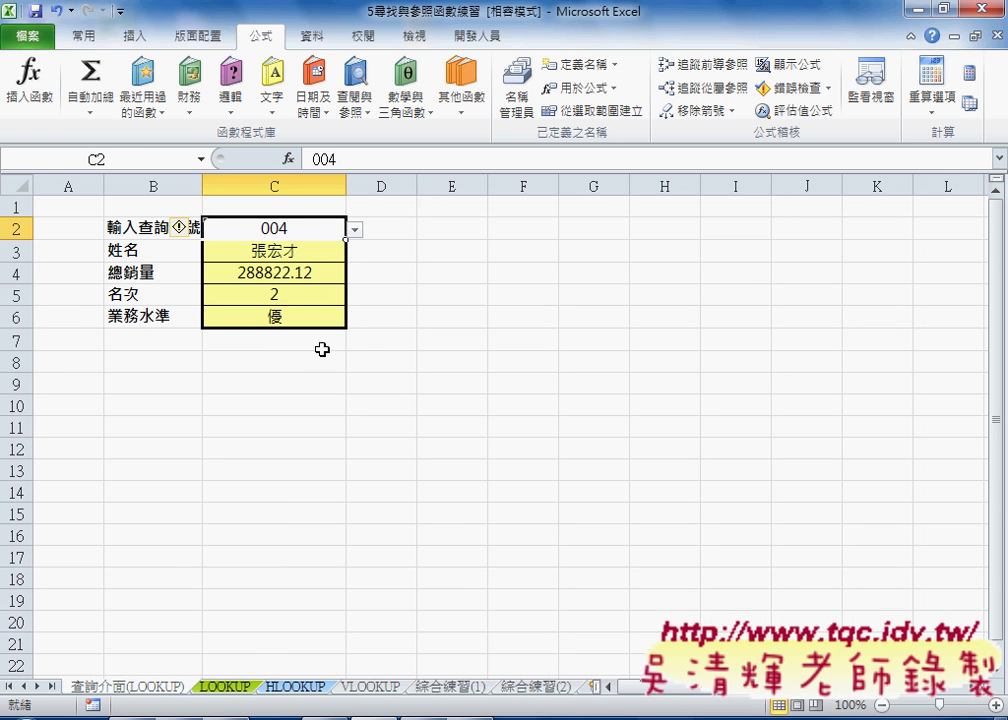
pyautogui.click(273, 251)
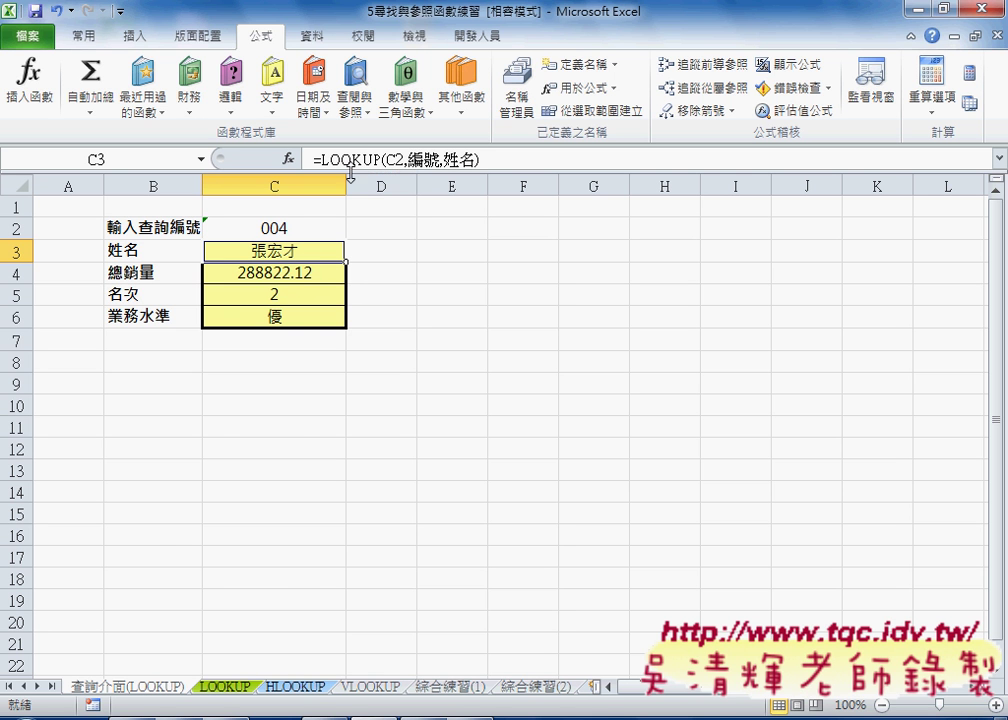
# Copy the 查詢介面(LOOKUP) sheet, placing the copy before the LOOKUP sheet
pyautogui.rightClick(158, 692)
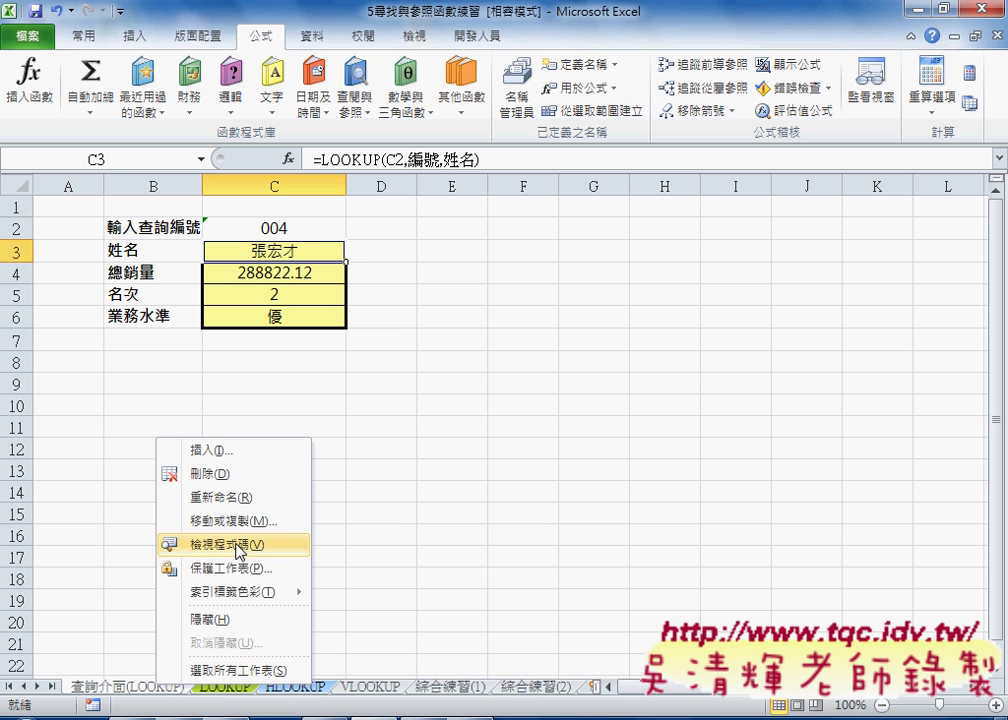
pyautogui.click(205, 522)
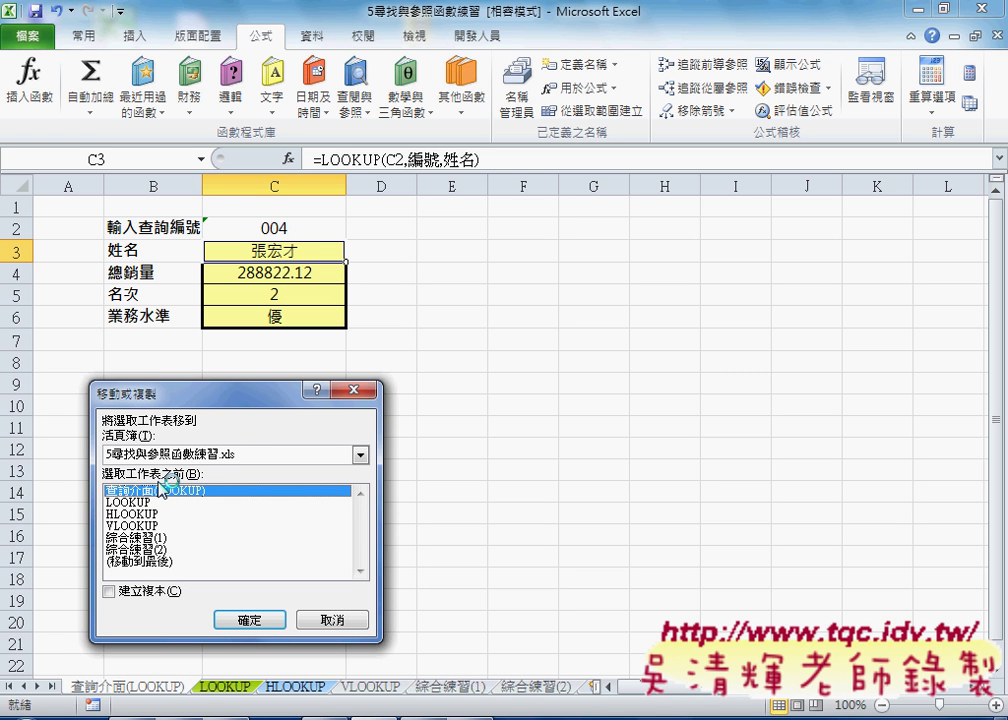
pyautogui.click(140, 592)
pyautogui.click(156, 502)
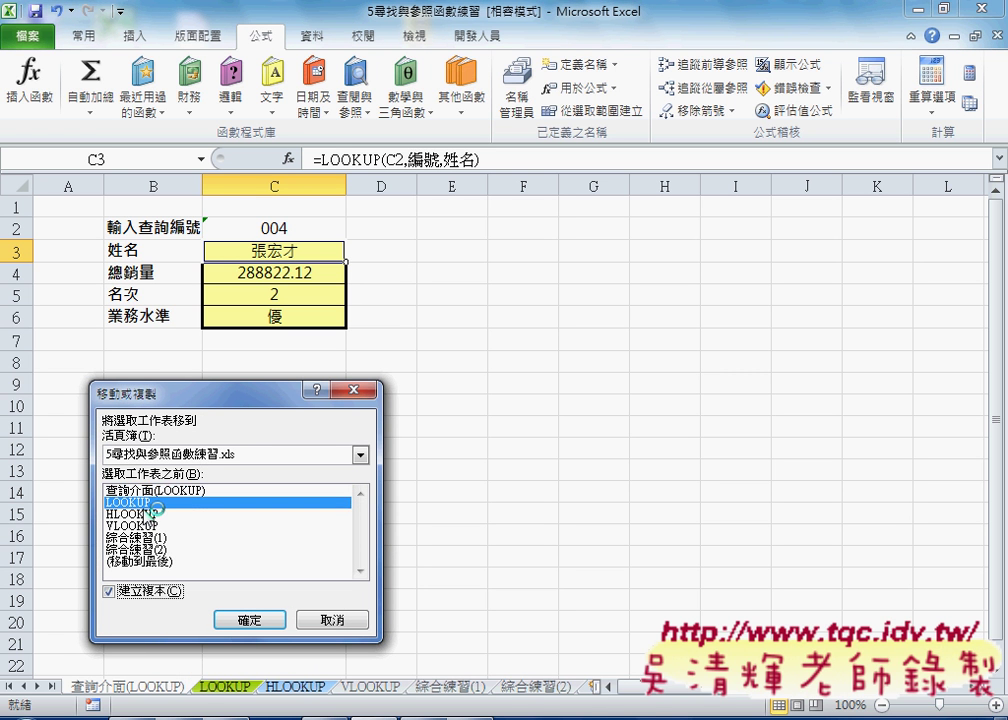
pyautogui.click(250, 619)
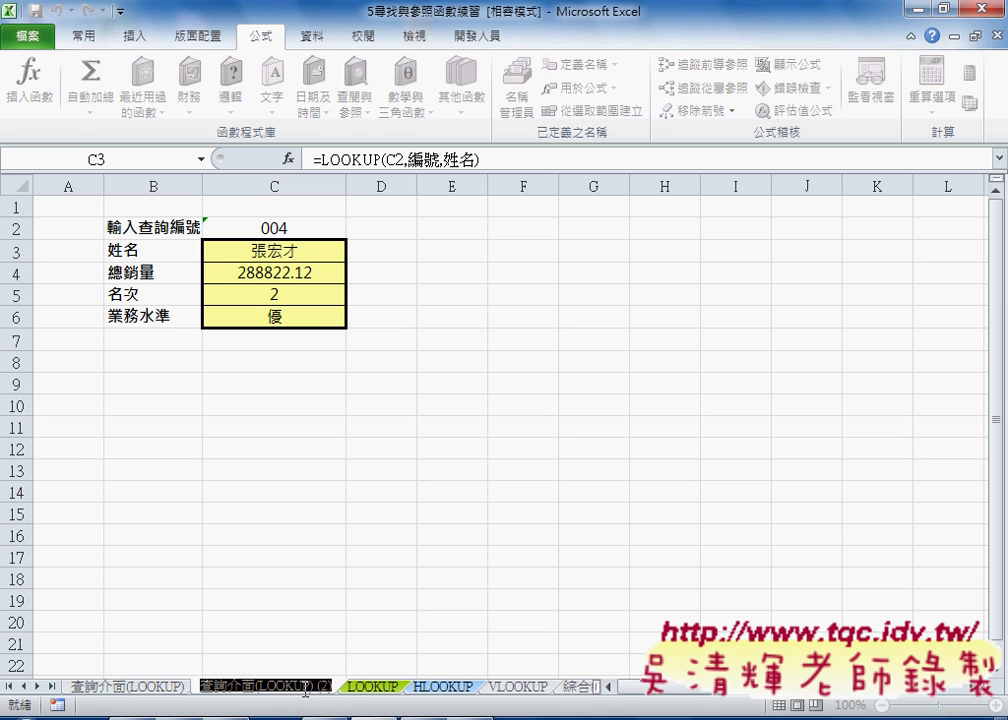
# Rename the copied sheet to 查詢介面(VLOOKUP)
pyautogui.moveTo(317, 686); pyautogui.dragTo(329, 682)
pyautogui.press('BackSpace')
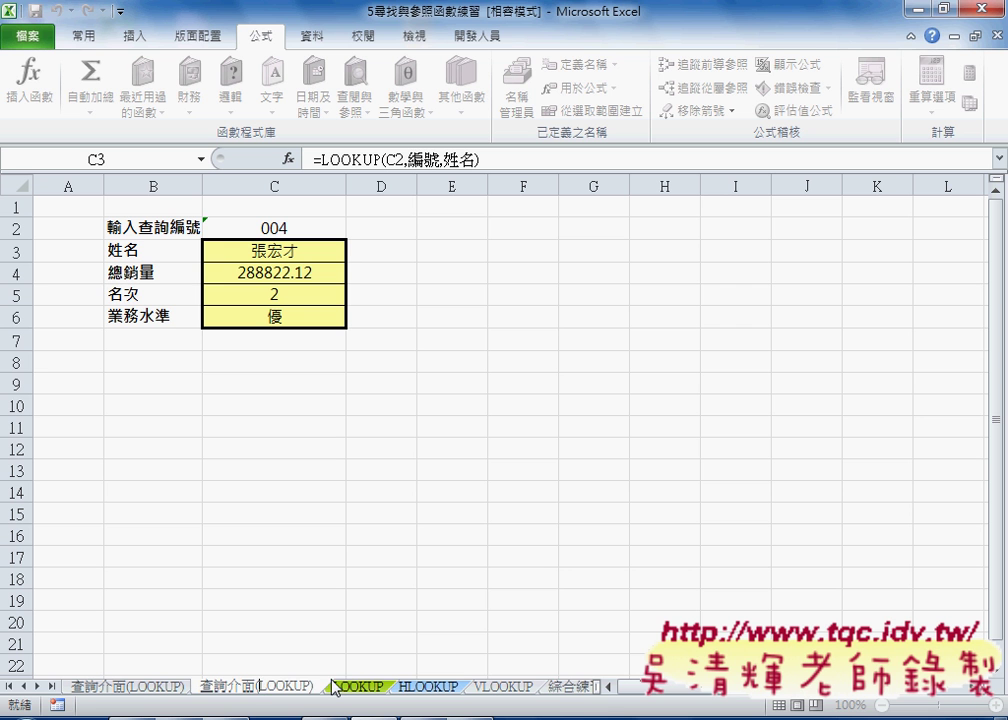
pyautogui.write('V')
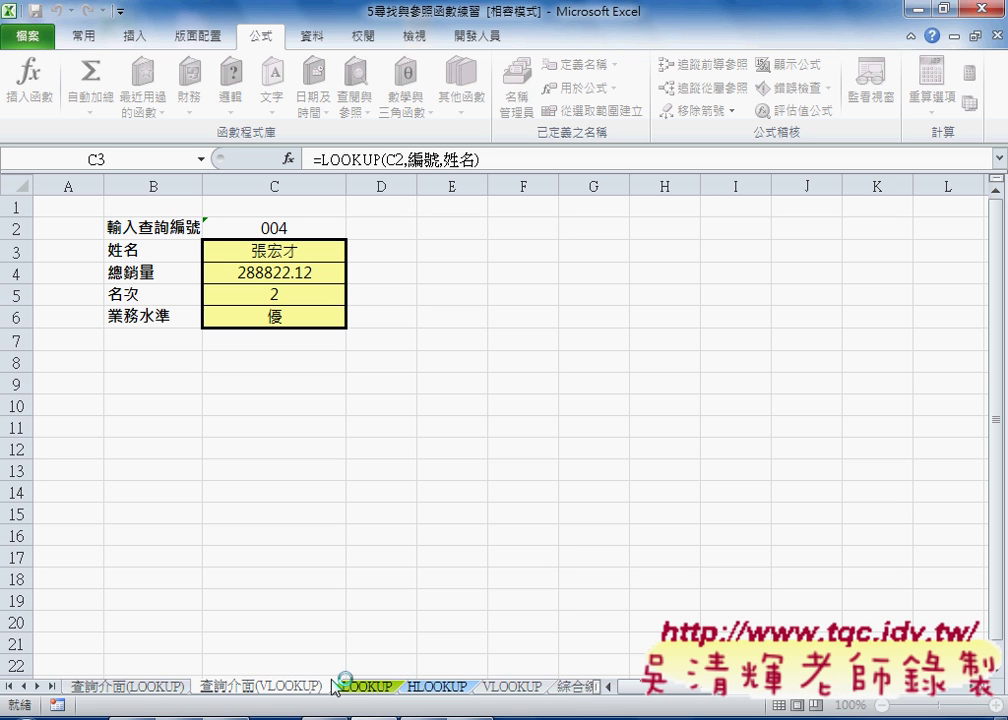
pyautogui.press('Return')
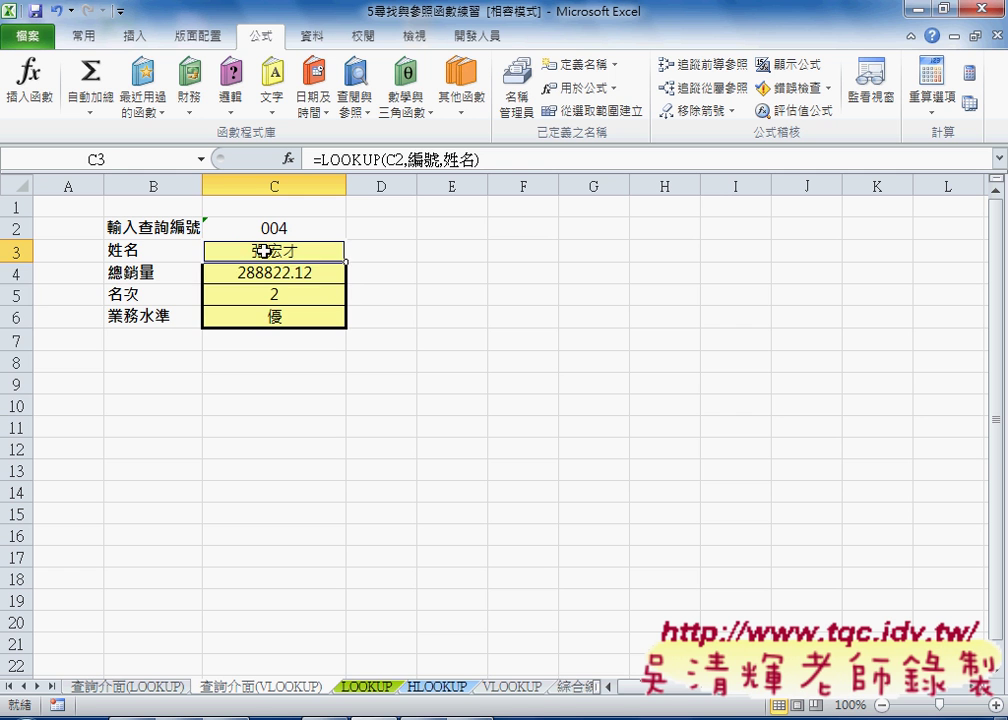
# Delete the old results in C3:C6, verify each cell is empty, and select C3
pyautogui.moveTo(265, 251); pyautogui.dragTo(268, 316)
pyautogui.press('Delete')
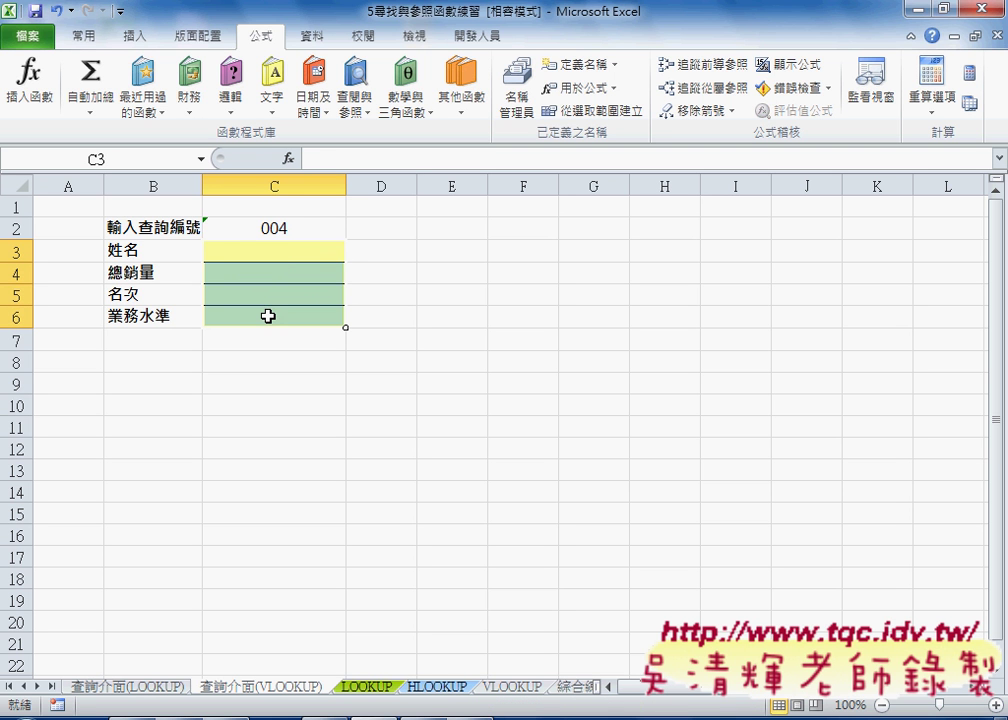
pyautogui.click(285, 230)
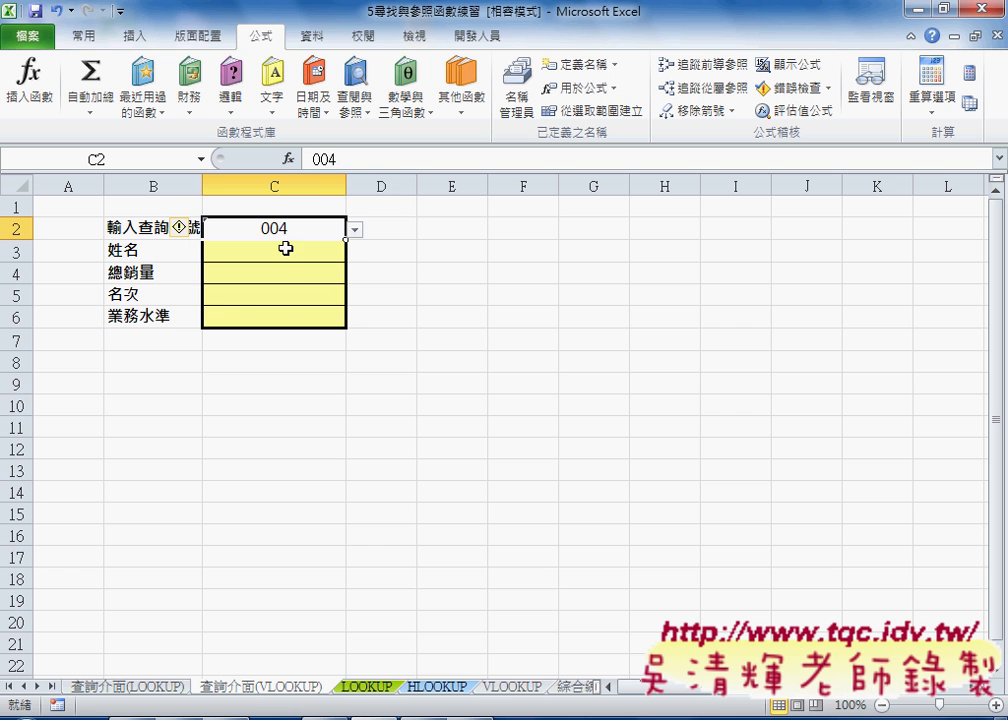
pyautogui.click(288, 250)
pyautogui.click(288, 272)
pyautogui.click(288, 294)
pyautogui.click(288, 313)
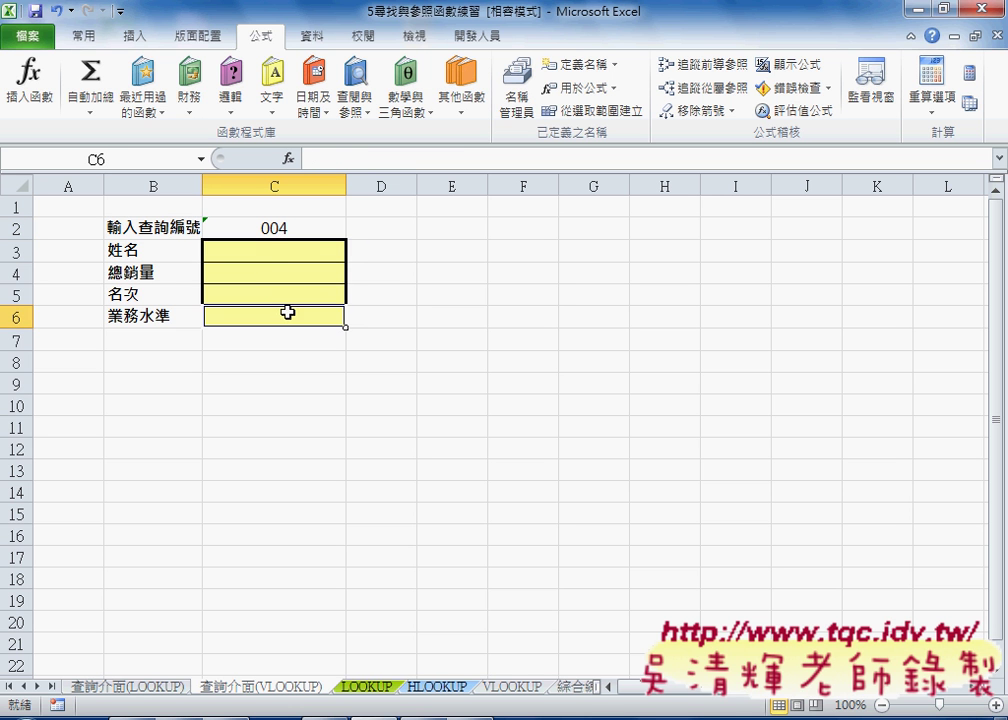
pyautogui.click(291, 252)
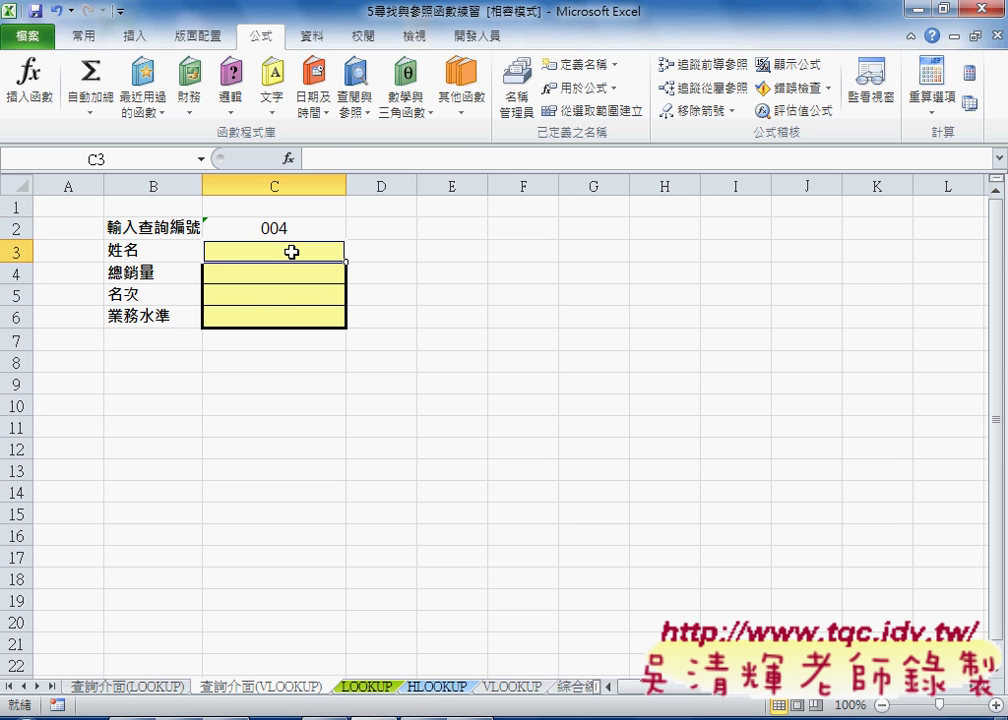
# Insert the VLOOKUP function into C3 from the Insert Function list
pyautogui.click(288, 159)
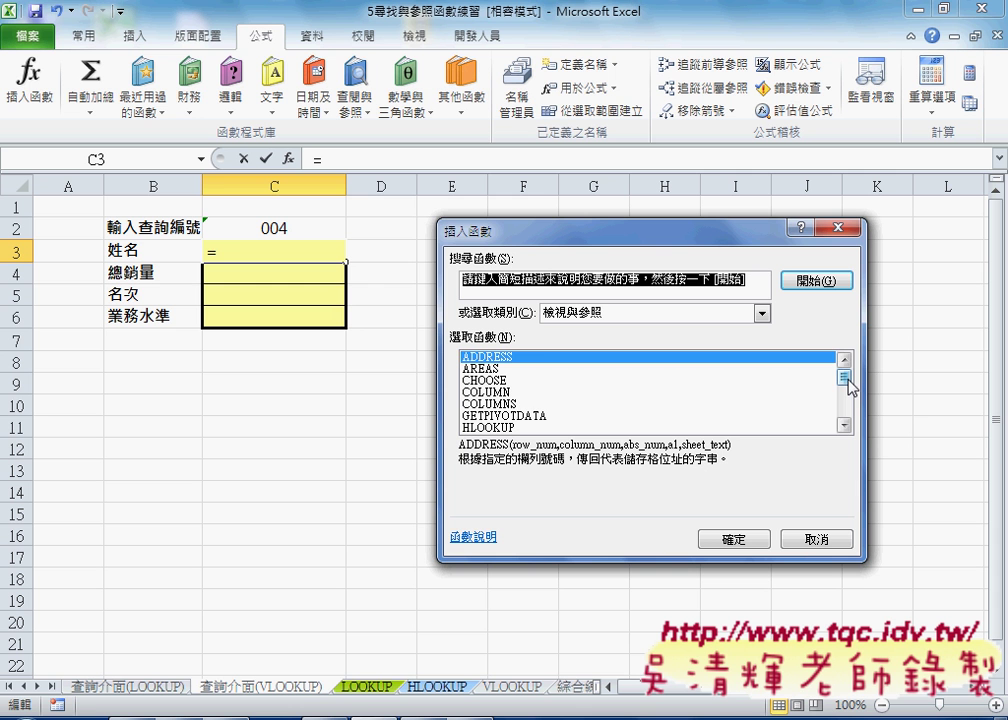
pyautogui.moveTo(848, 379); pyautogui.dragTo(848, 389)
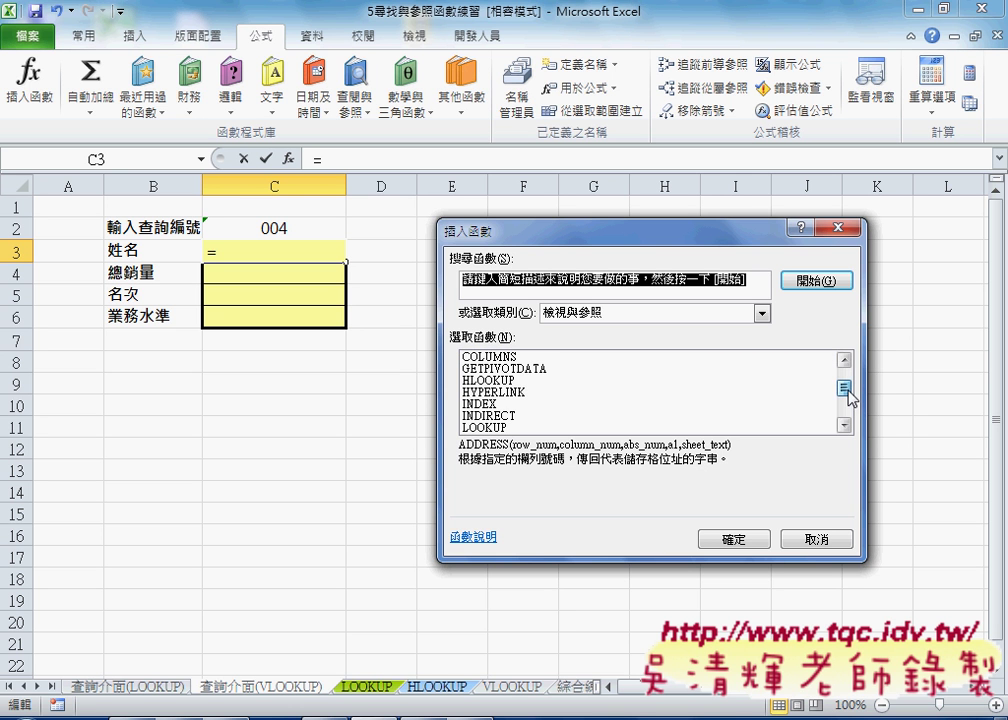
pyautogui.click(844, 427)
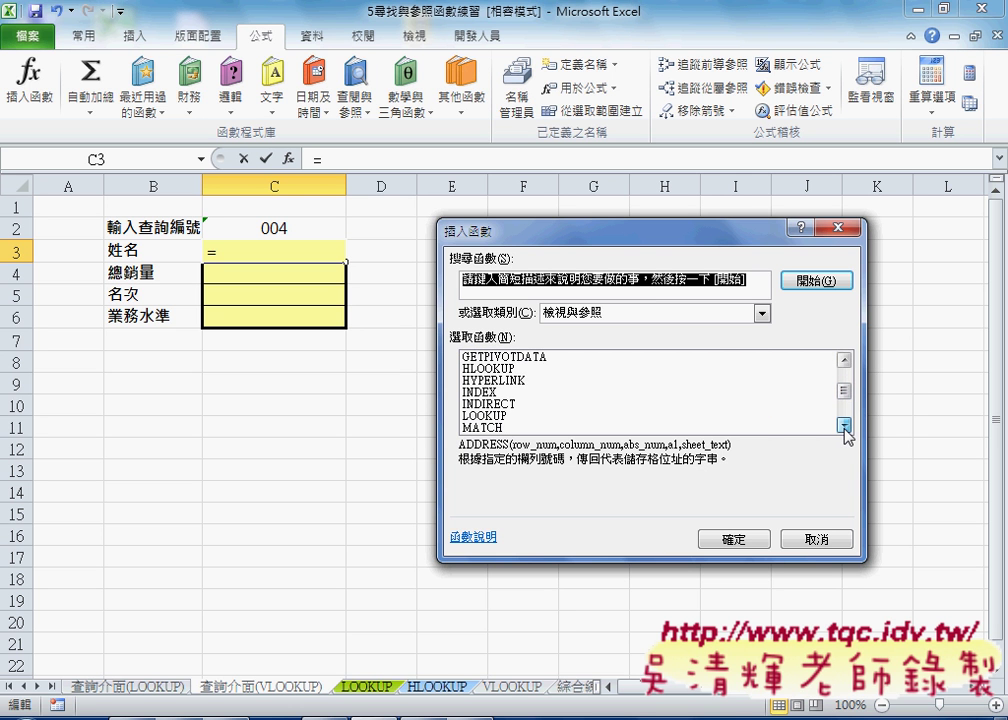
pyautogui.click(557, 428)
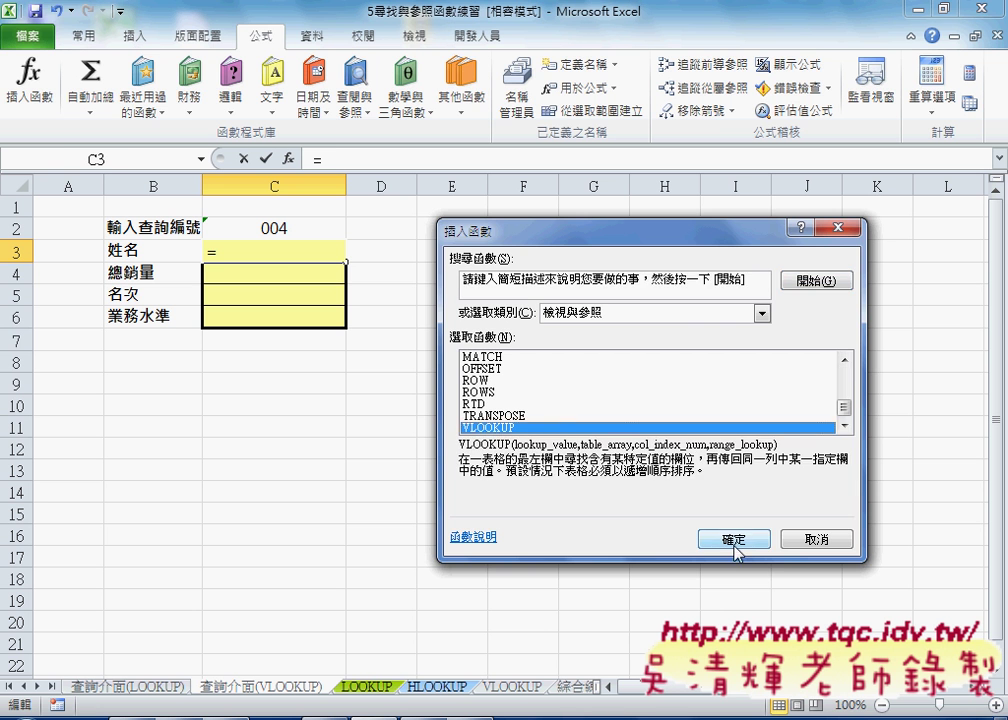
pyautogui.click(733, 540)
pyautogui.moveTo(577, 261); pyautogui.dragTo(626, 224)
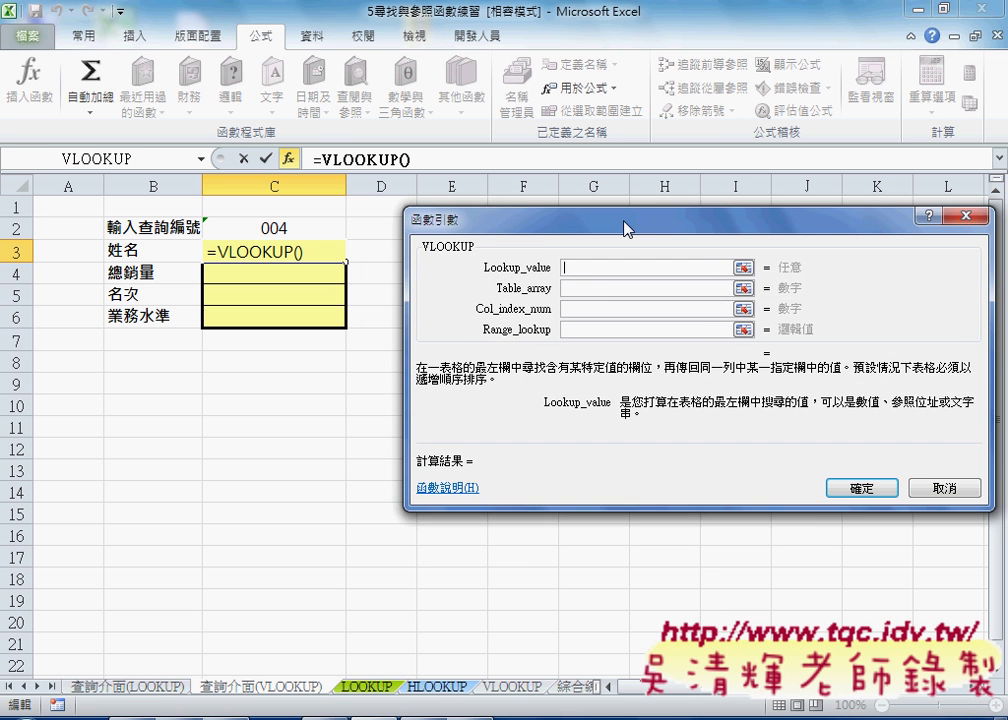
# Remove the stray C2 from Range_lookup and set Lookup_value to cell C2
pyautogui.click(603, 303)
pyautogui.click(600, 325)
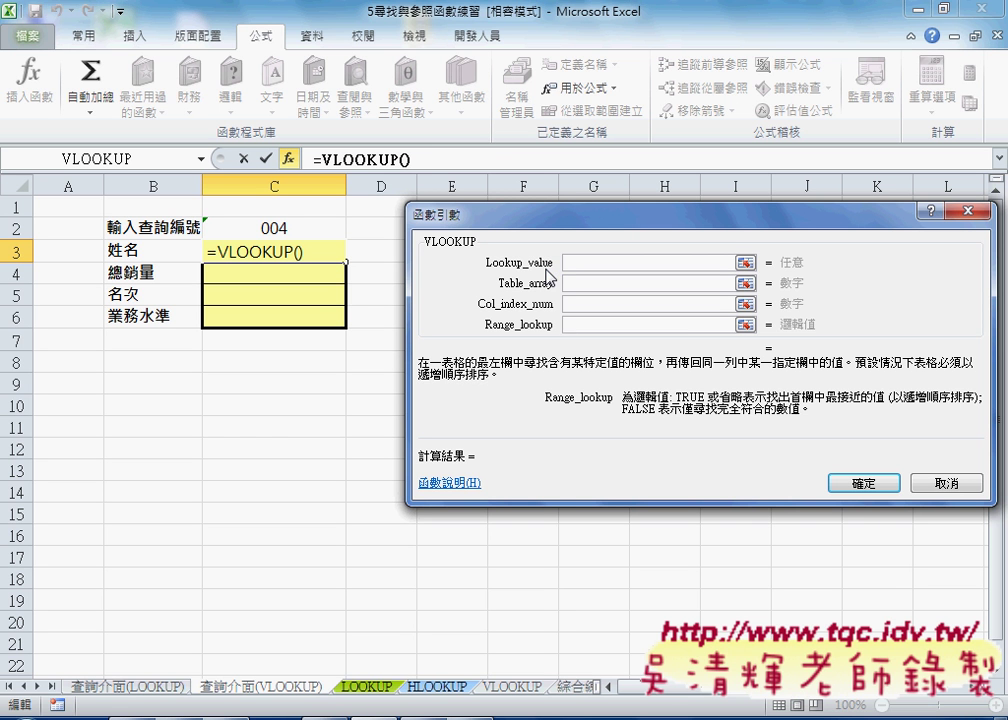
pyautogui.click(286, 227)
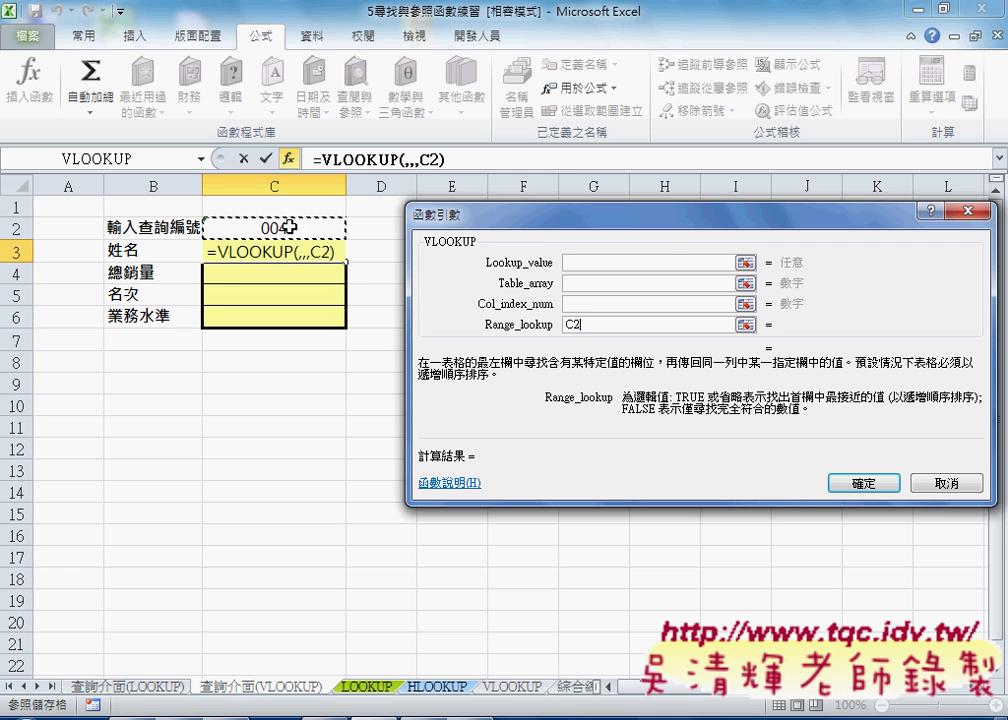
pyautogui.click(538, 326)
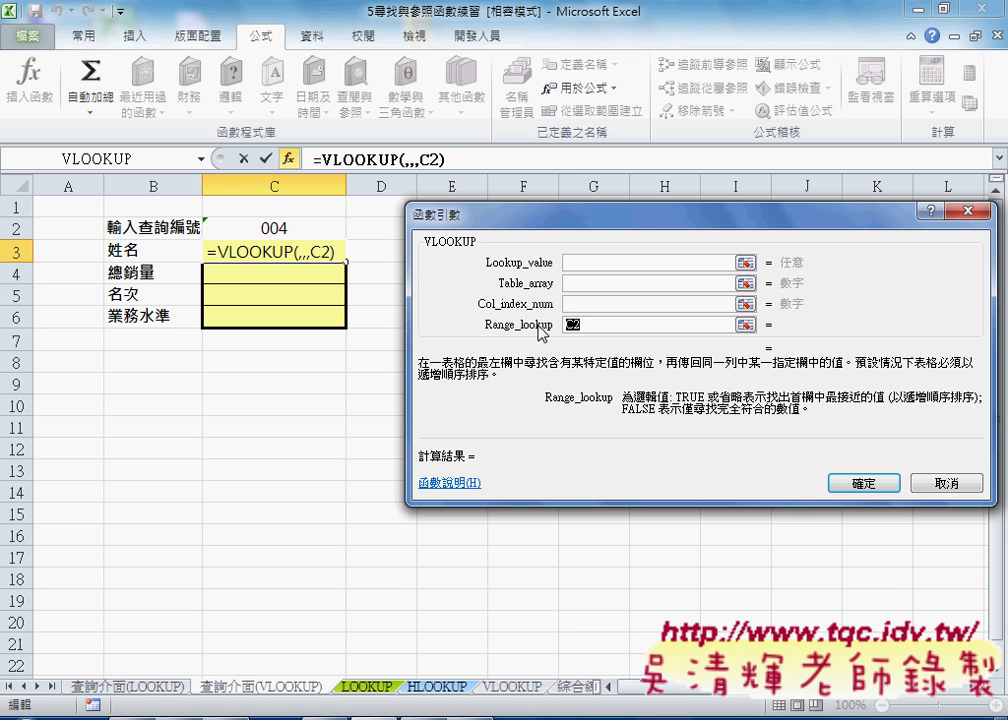
pyautogui.press('BackSpace')
pyautogui.click(567, 262)
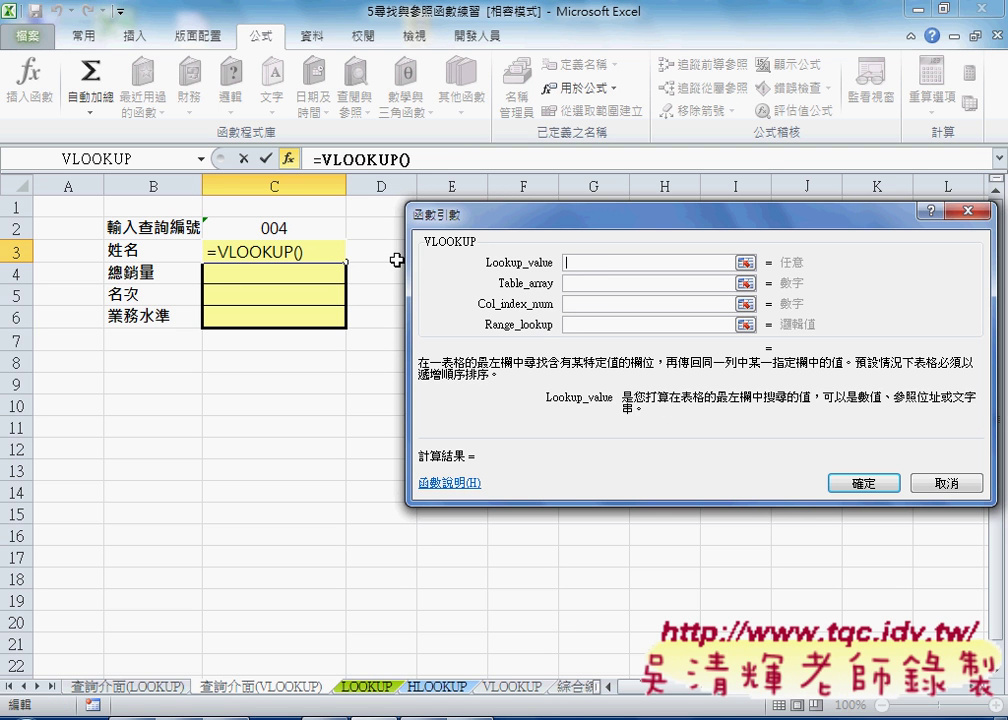
pyautogui.click(288, 229)
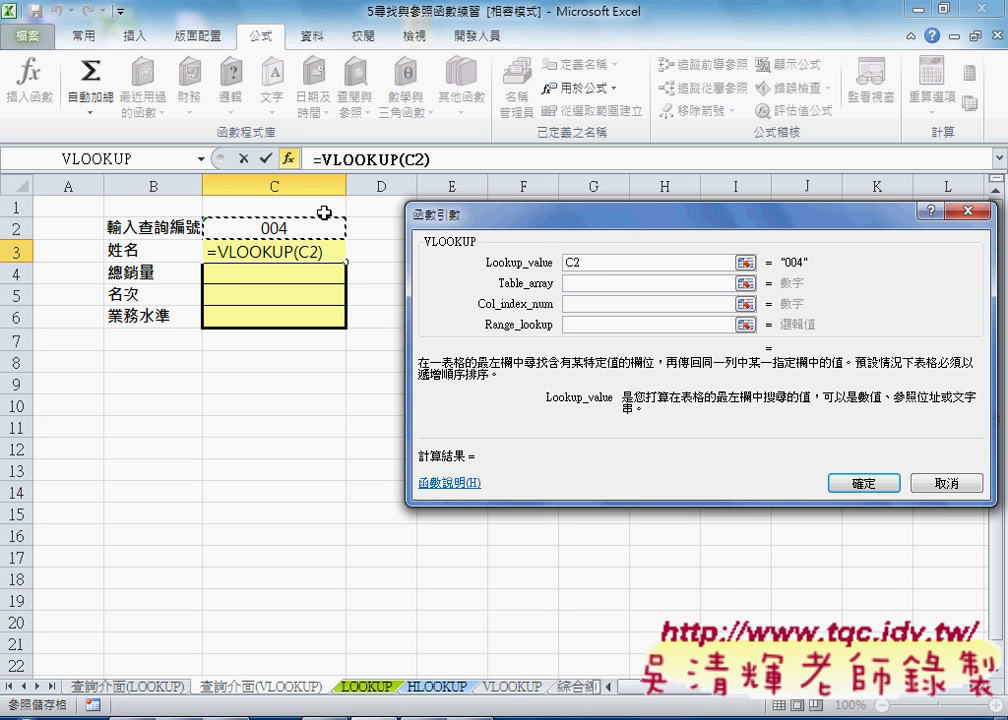
pyautogui.click(568, 284)
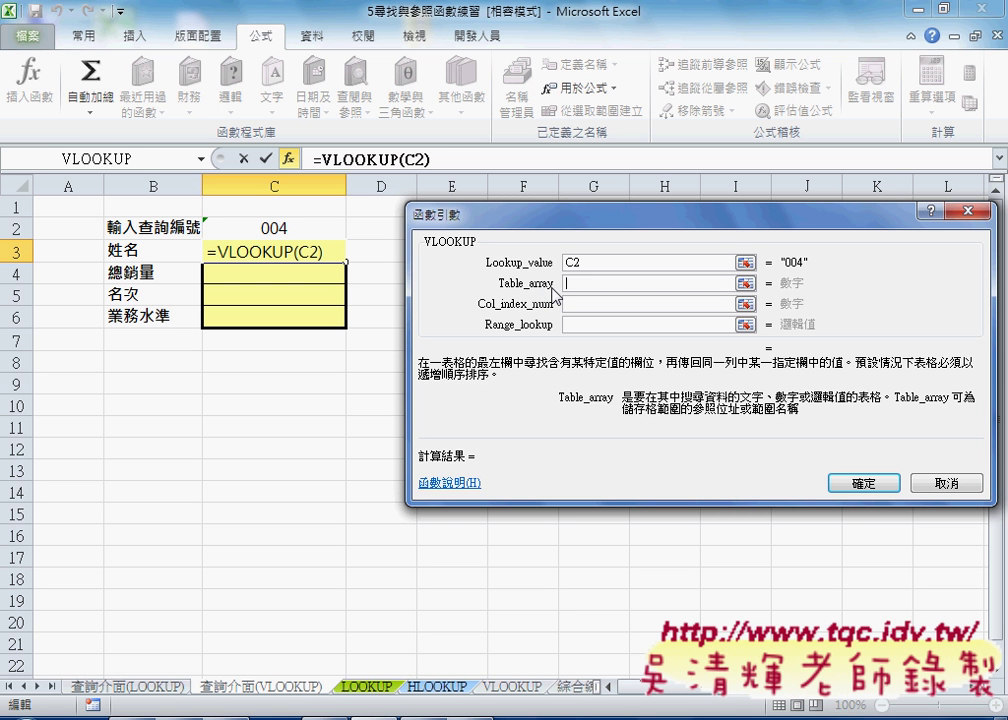
# Select A3:E10 on the LOOKUP sheet as Table_array, giving =VLOOKUP(C2,LOOKUP!A3:E10)
pyautogui.click(375, 688)
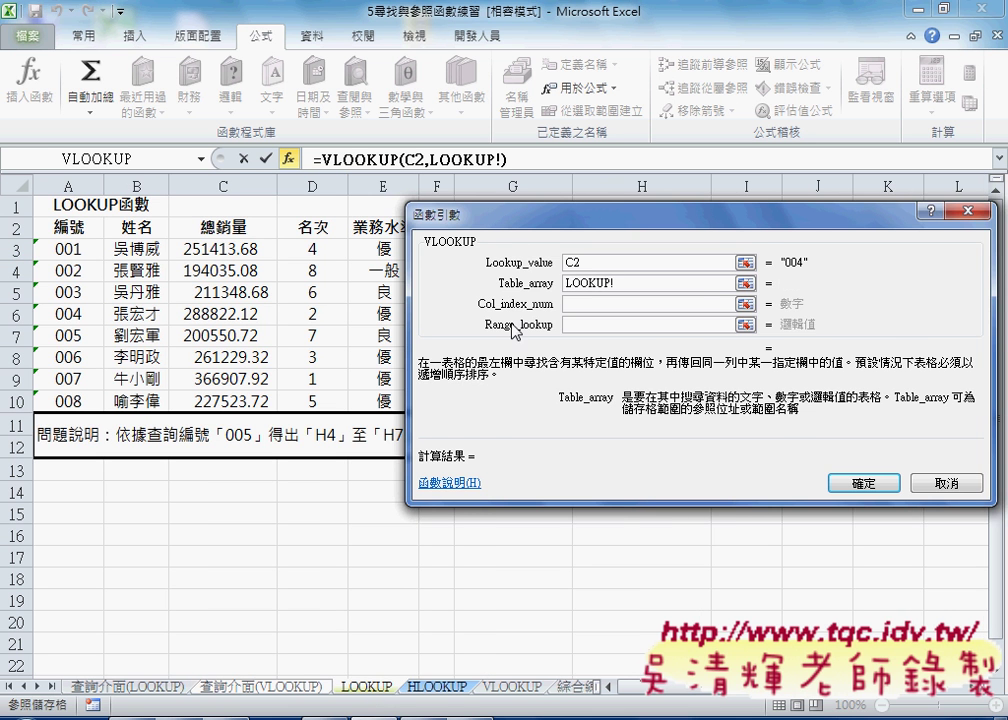
pyautogui.moveTo(508, 223); pyautogui.dragTo(735, 234)
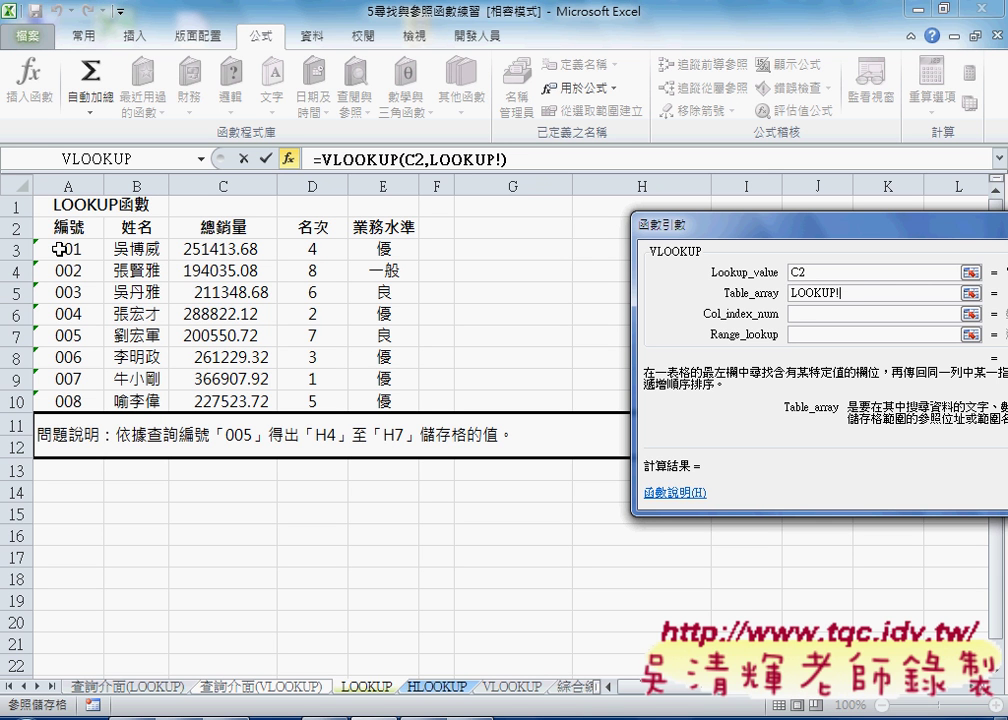
pyautogui.moveTo(60, 249)
pyautogui.mouseDown()
pyautogui.moveTo(335, 349)
pyautogui.moveTo(399, 401)
pyautogui.mouseUp()
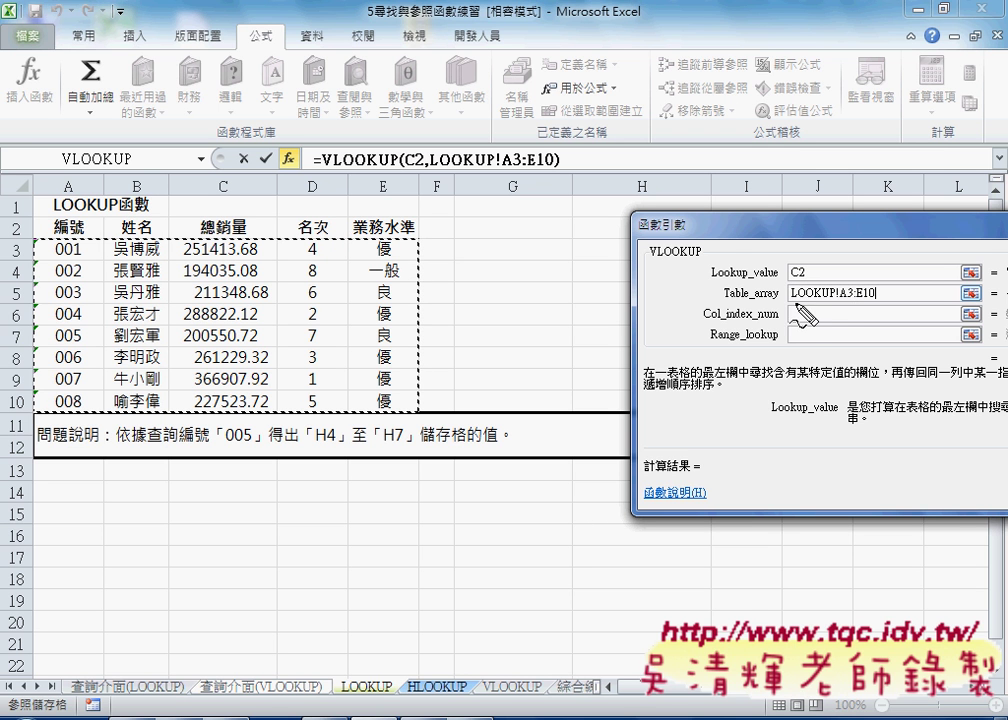
pyautogui.moveTo(795, 300); pyautogui.dragTo(836, 300)
pyautogui.moveTo(344, 698); pyautogui.dragTo(388, 697)
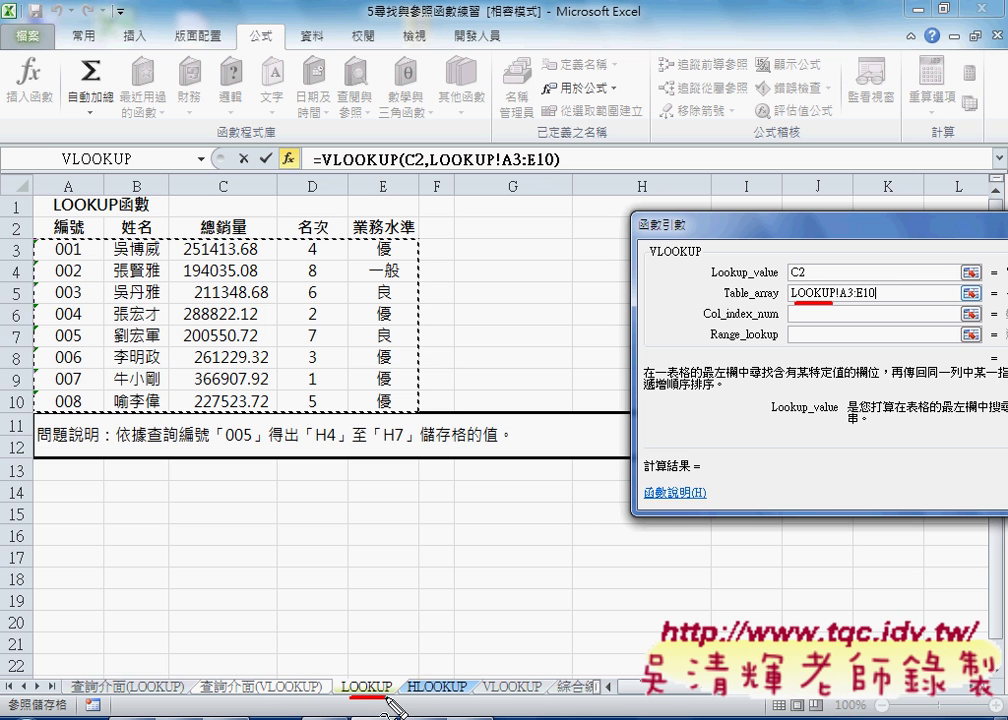
pyautogui.moveTo(40, 243); pyautogui.dragTo(36, 408)
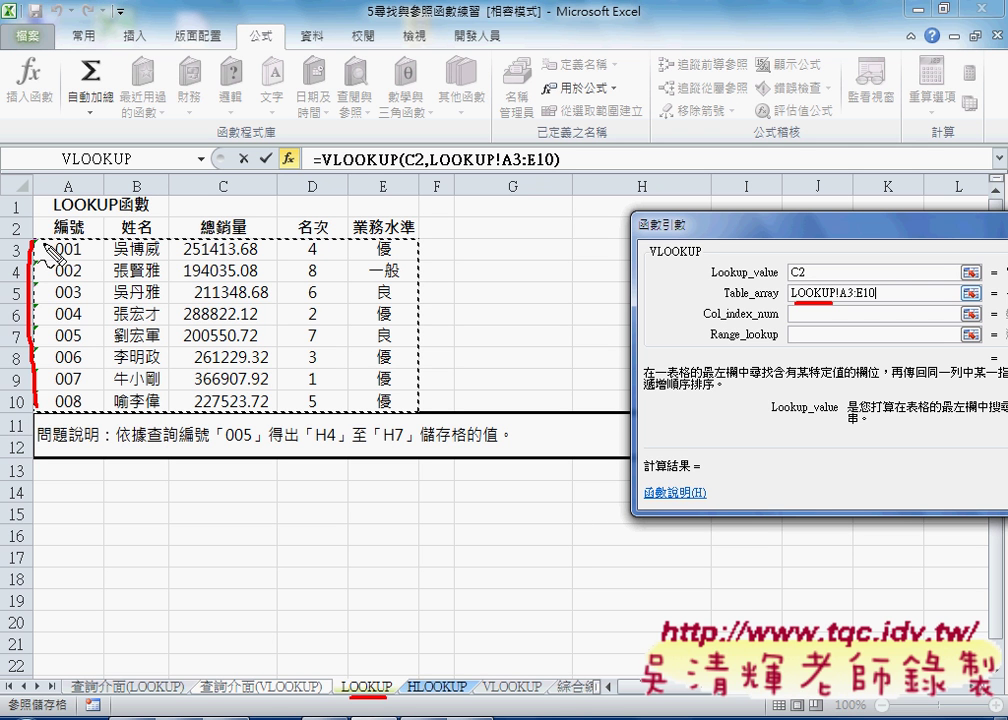
pyautogui.moveTo(45, 233)
pyautogui.mouseDown()
pyautogui.moveTo(360, 228)
pyautogui.moveTo(415, 408)
pyautogui.mouseUp()
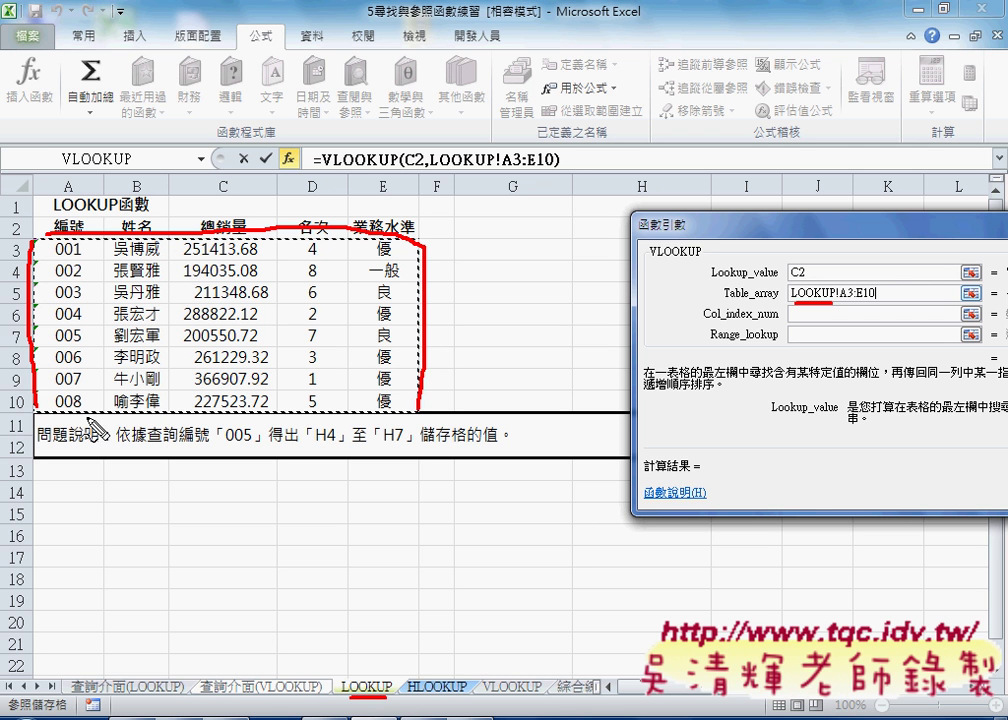
pyautogui.moveTo(58, 418); pyautogui.dragTo(409, 421)
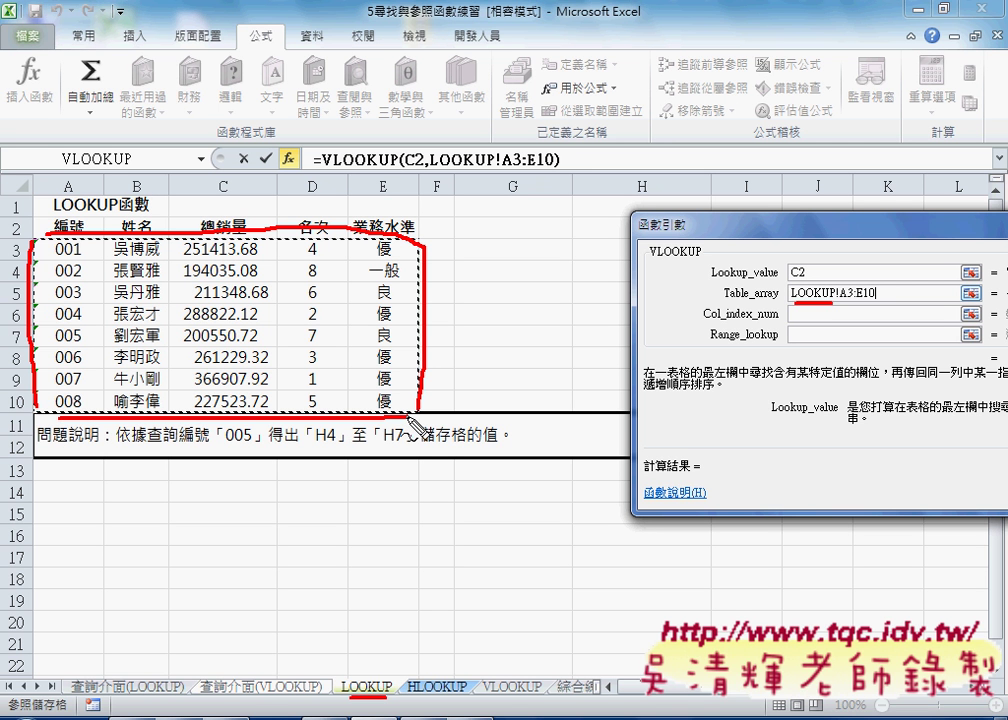
pyautogui.moveTo(846, 299); pyautogui.dragTo(885, 296)
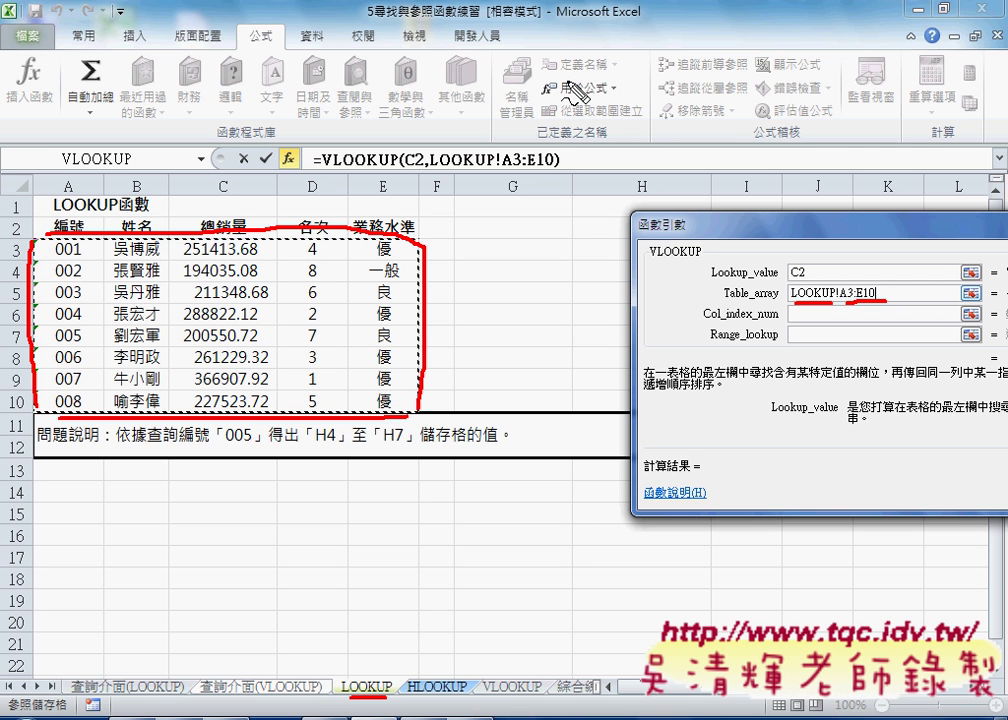
pyautogui.moveTo(565, 120); pyautogui.dragTo(643, 120)
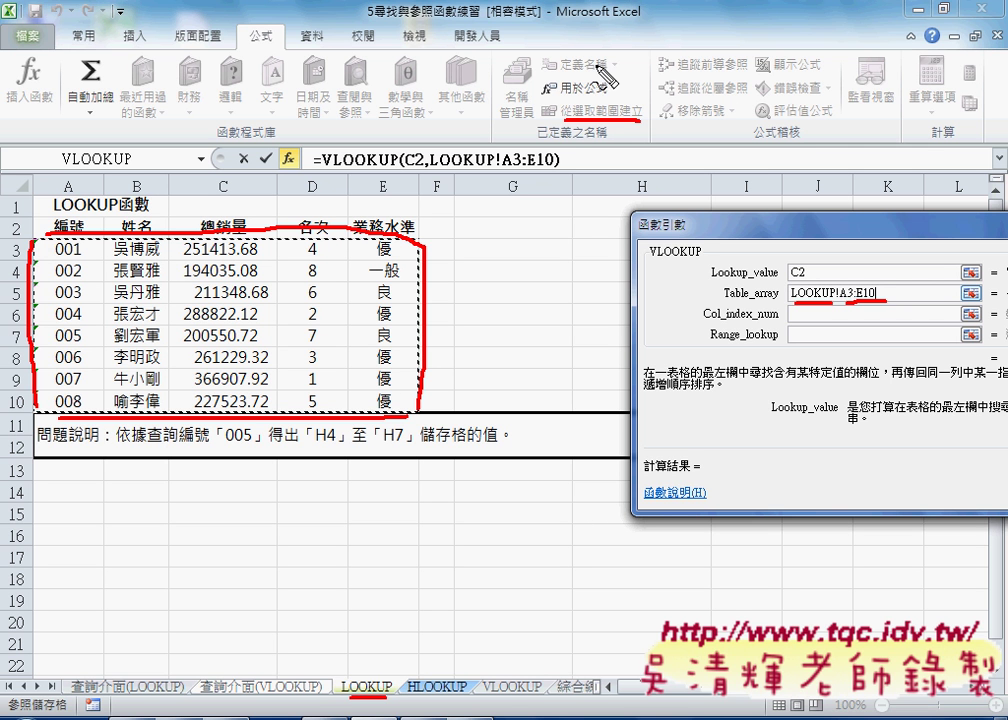
pyautogui.moveTo(589, 53)
pyautogui.mouseDown()
pyautogui.moveTo(601, 73)
pyautogui.moveTo(589, 53)
pyautogui.mouseUp()
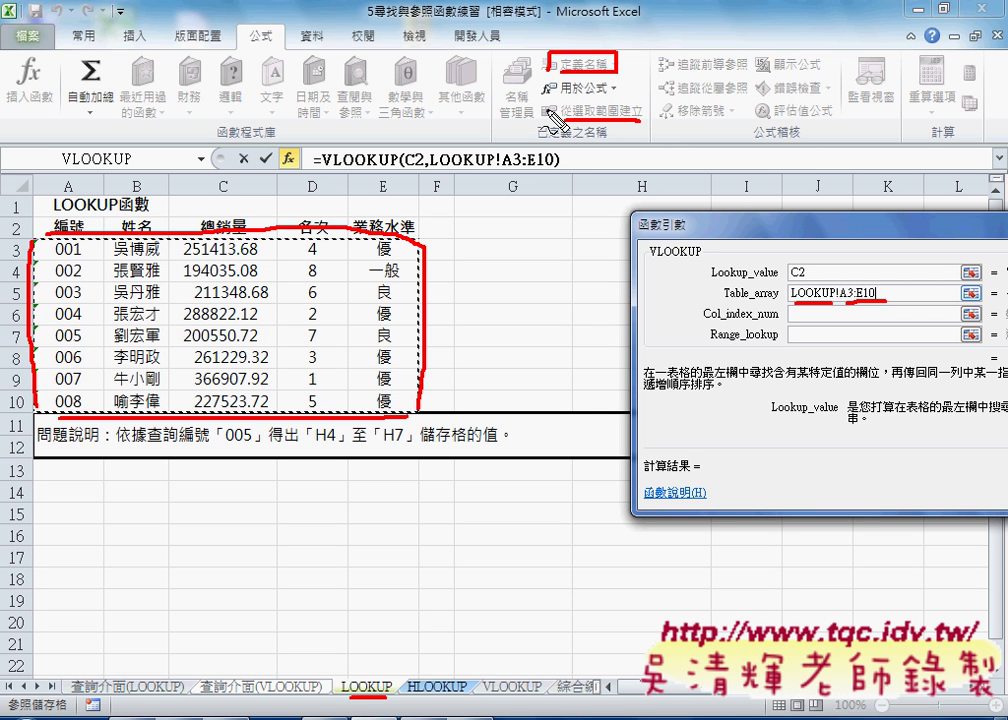
pyautogui.press('Escape')
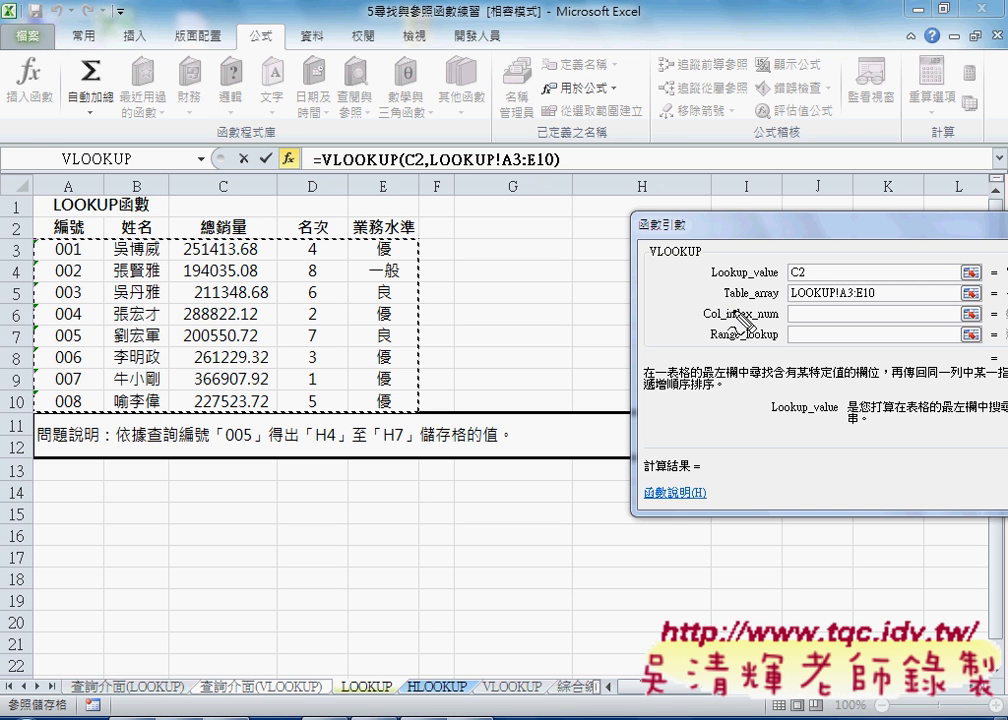
pyautogui.hotkey('ctrl', '2')
pyautogui.moveTo(705, 322); pyautogui.dragTo(778, 321)
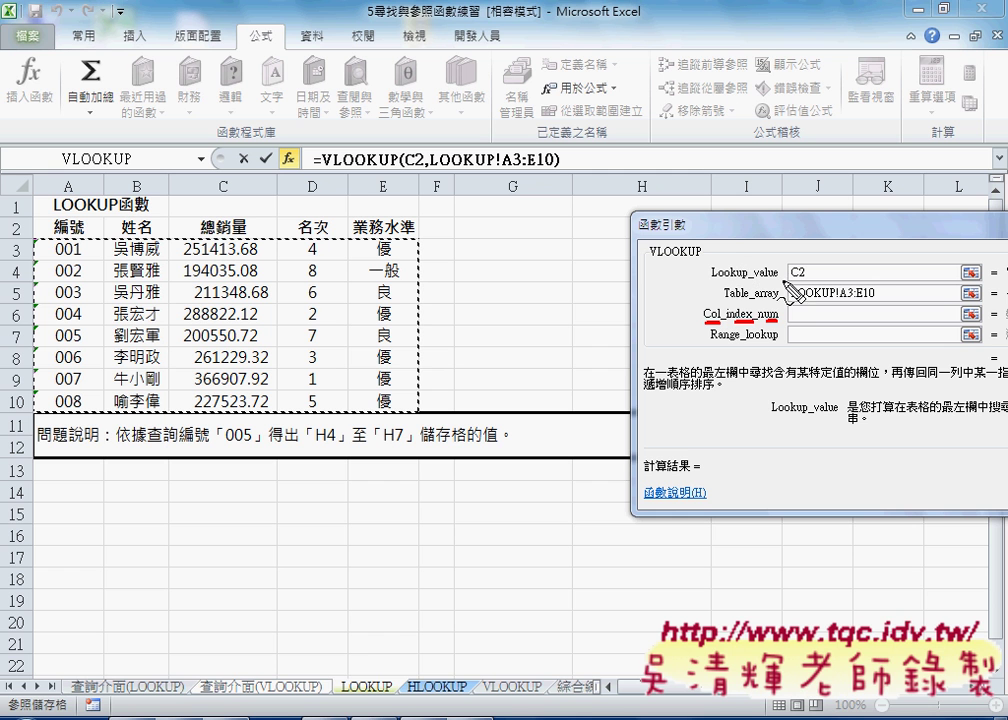
pyautogui.moveTo(650, 261); pyautogui.dragTo(697, 261)
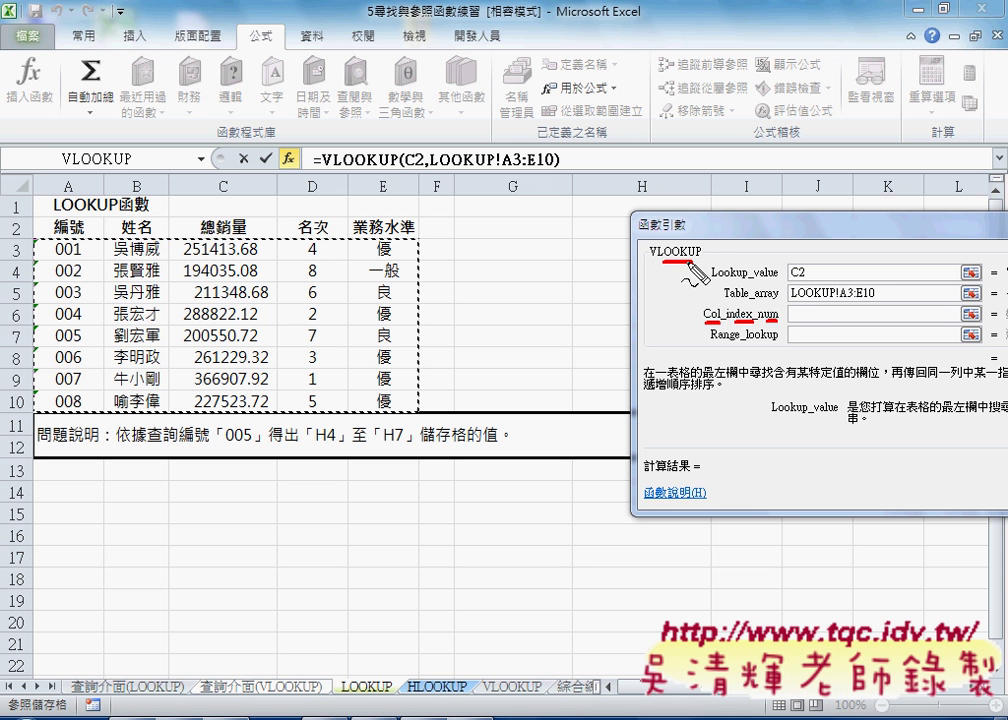